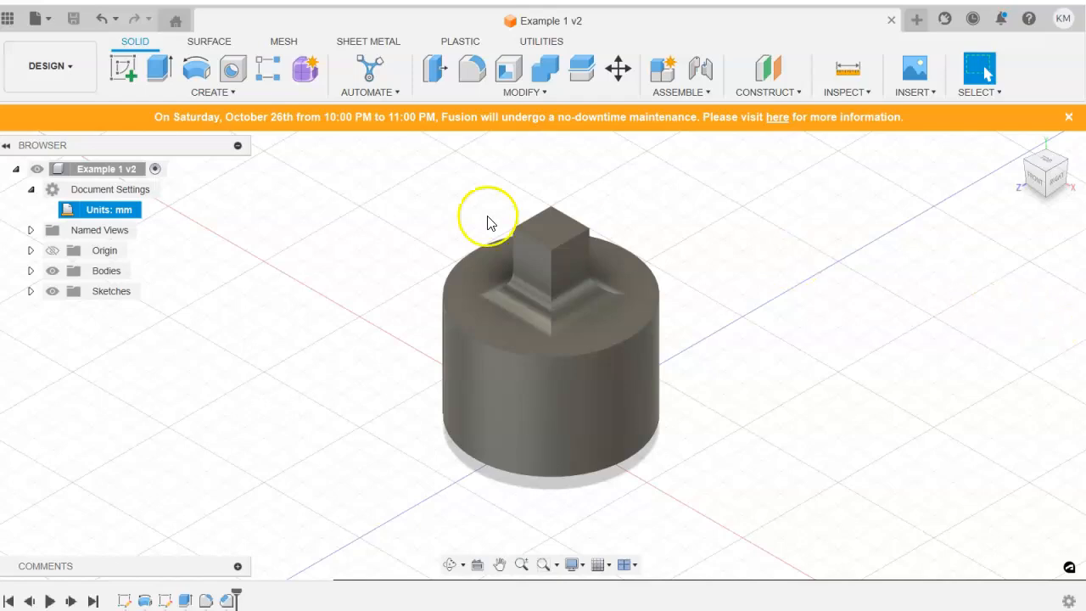
Create a new full-assembly drawing of the Example 1 design using the ZCHS PLTW Titleblock template.
click(7, 18)
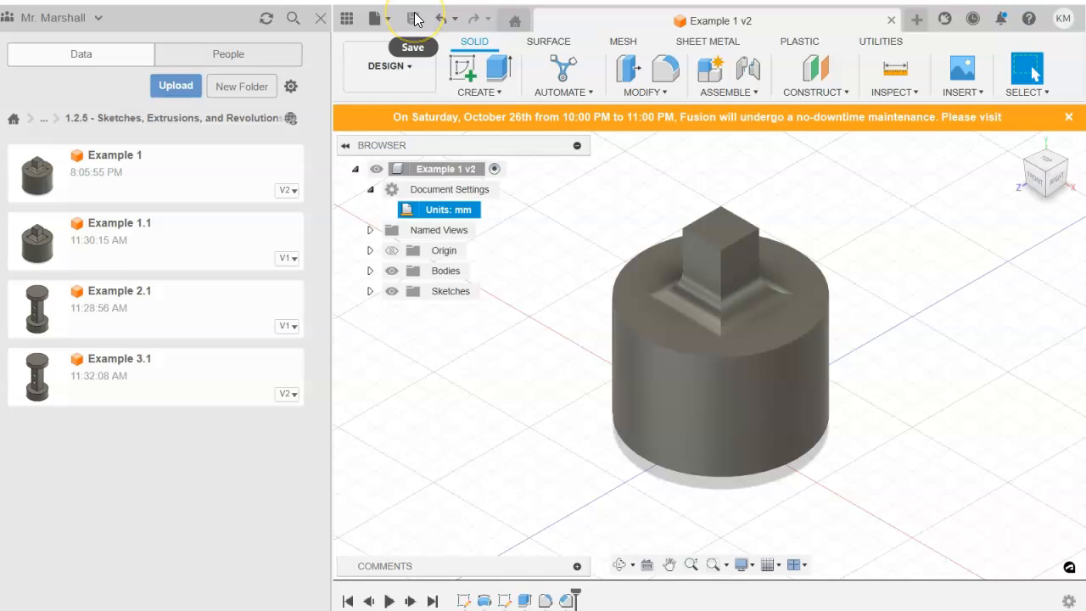
right_click(433, 170)
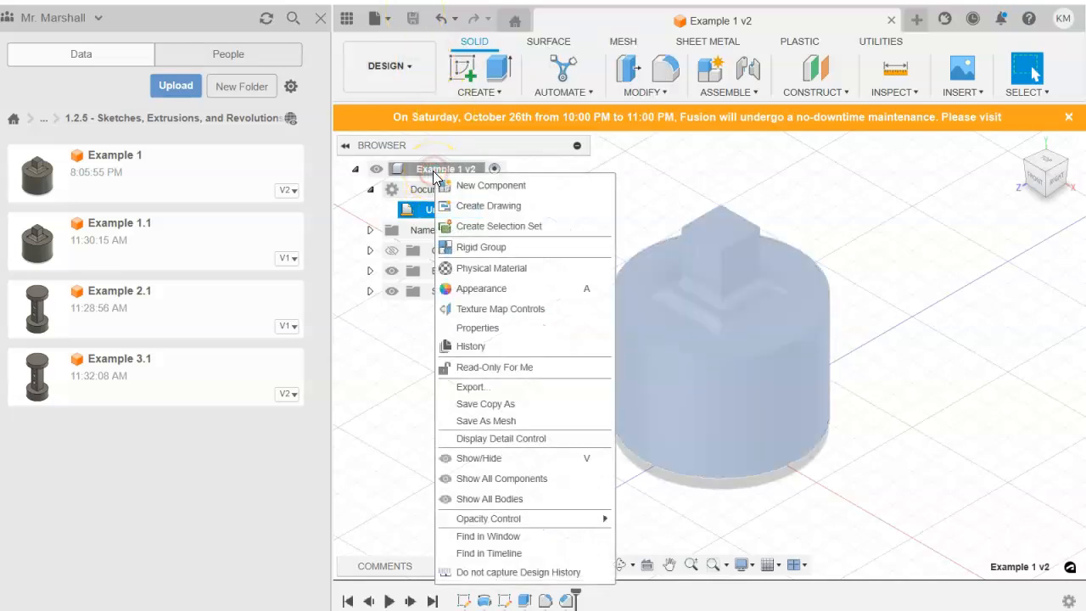
click(476, 206)
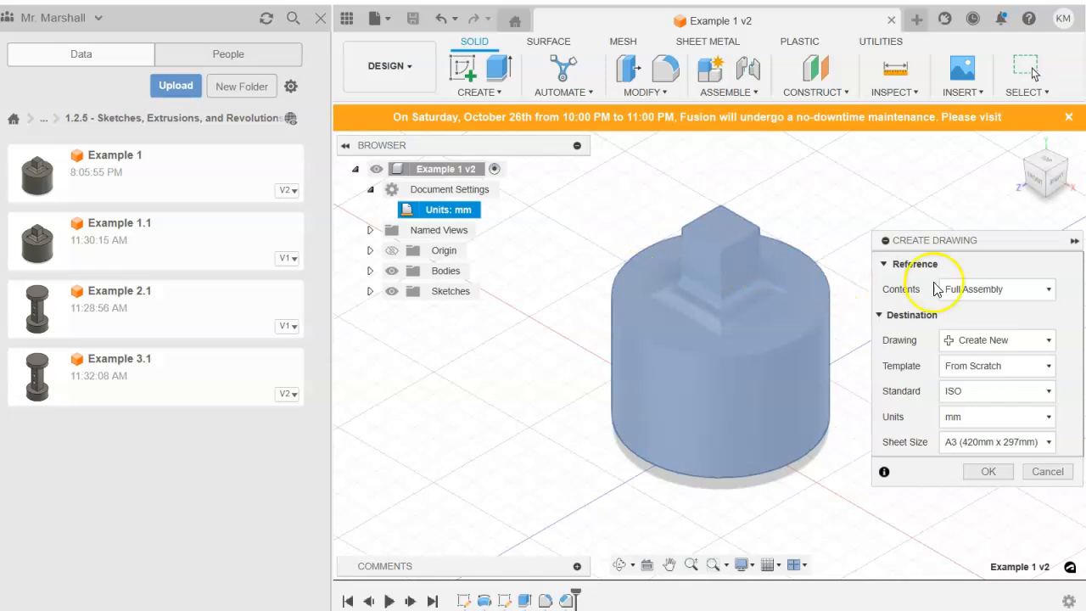
click(963, 366)
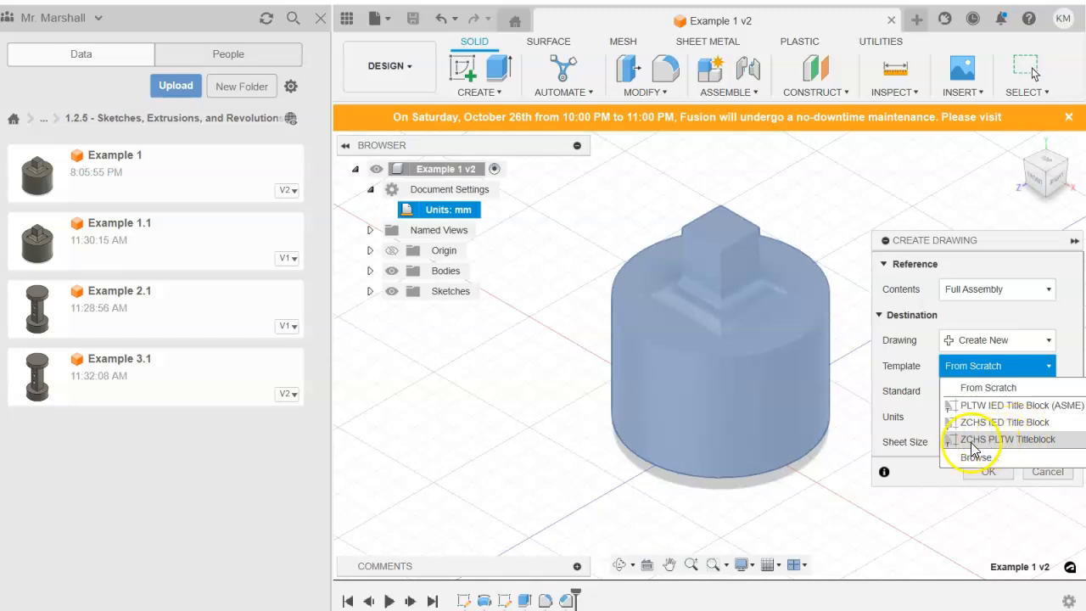
click(1029, 440)
click(992, 472)
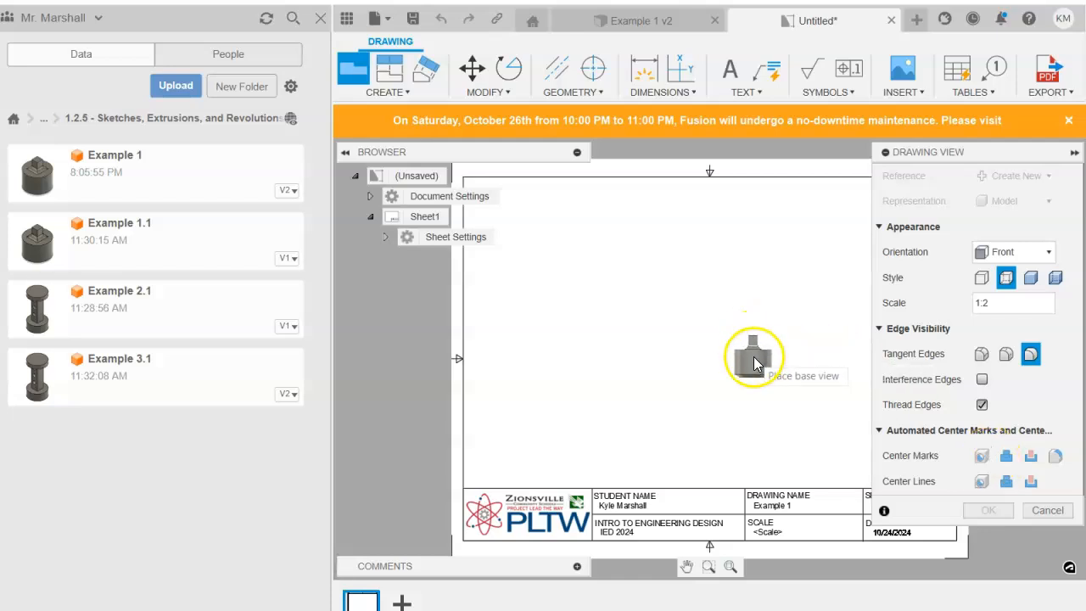
Place the front base view in the lower-left area of the sheet, trying a 2:1 scale before settling on 1:1.
click(604, 414)
click(985, 305)
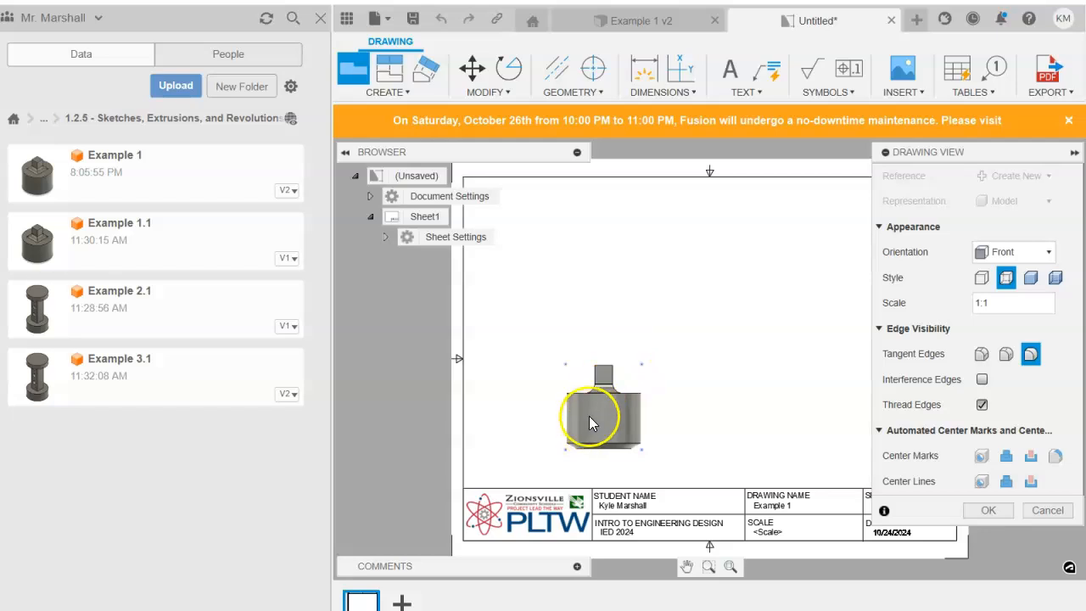
click(982, 303)
text(2:)
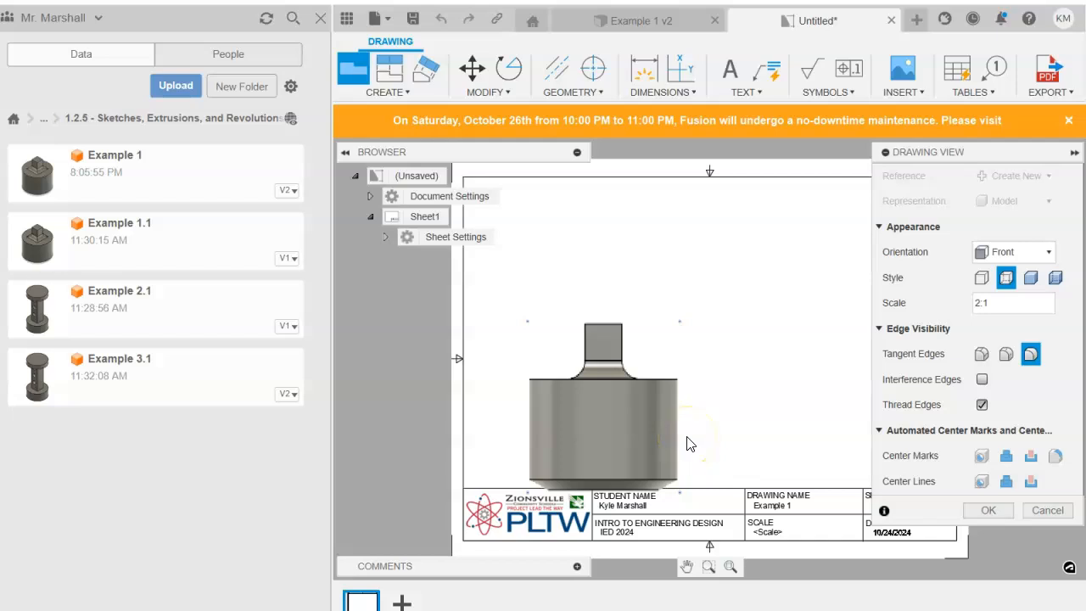
click(984, 303)
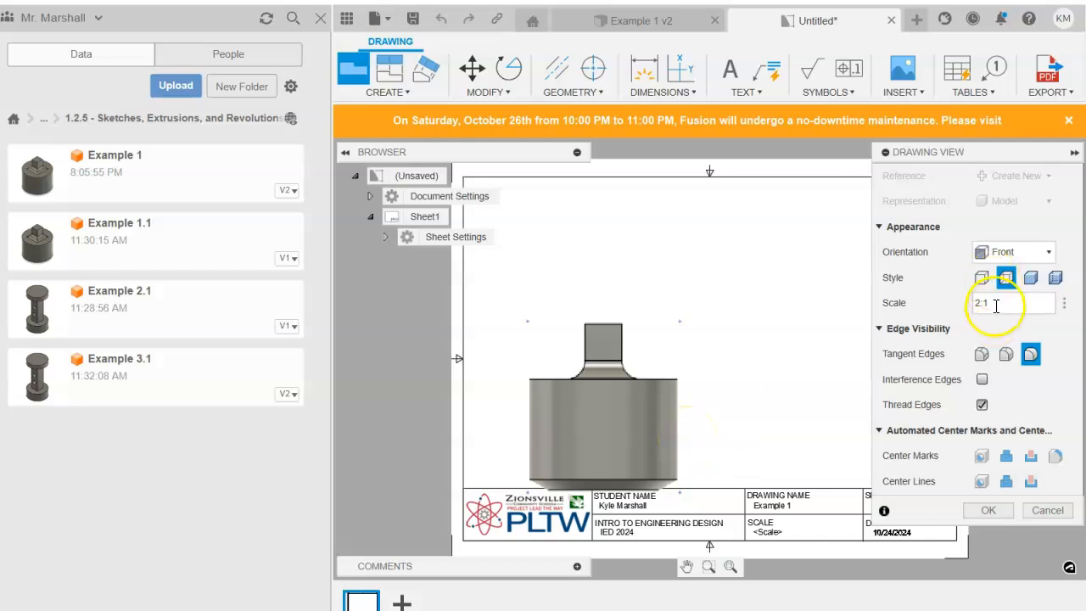
text(1)
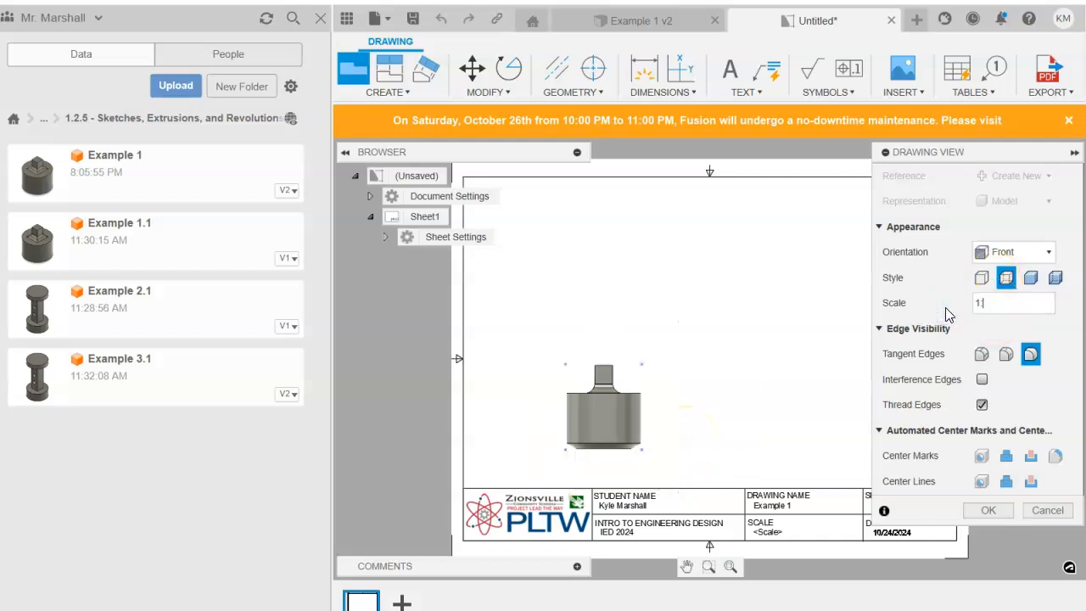
text(:1)
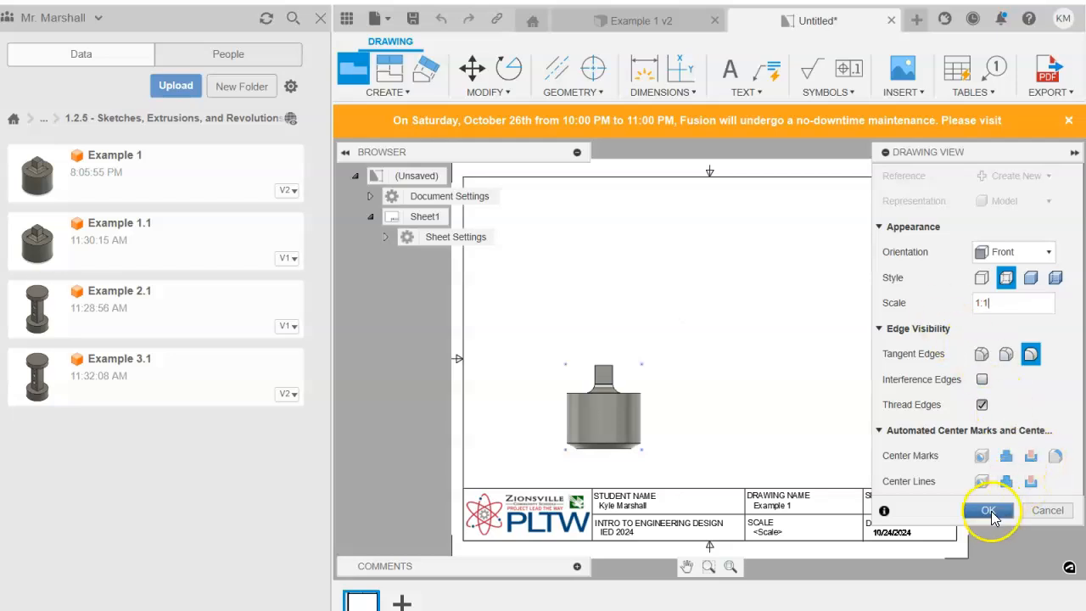
click(989, 510)
drag(621, 424, 636, 396)
Save the drawing as Example 1 Drawing in the 1.2.5 - Sketches, Extrusions, and Revolutions folder and hide the project file list.
click(414, 18)
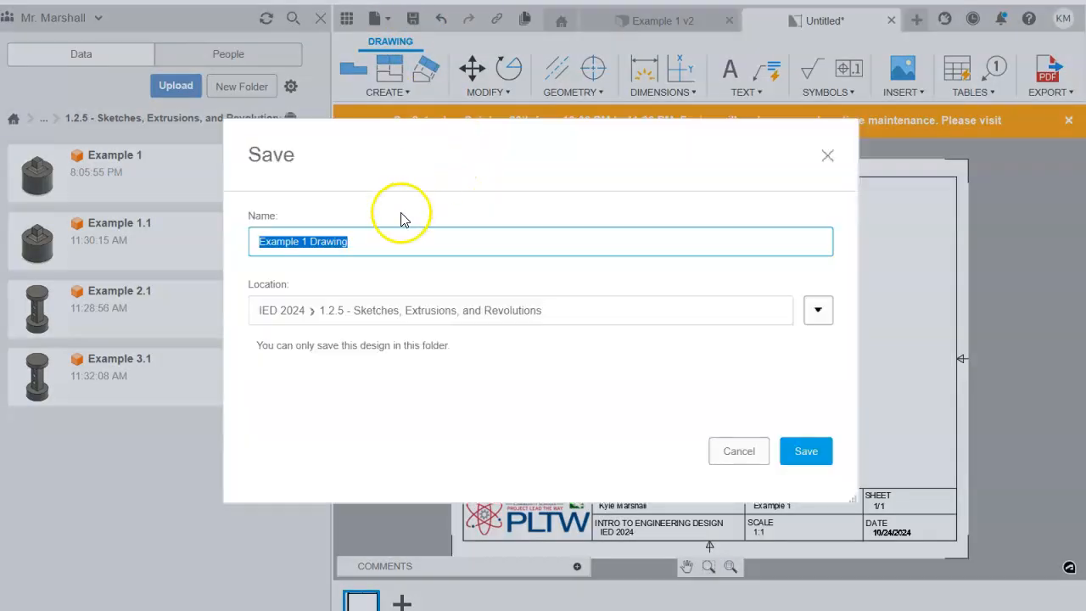
click(311, 242)
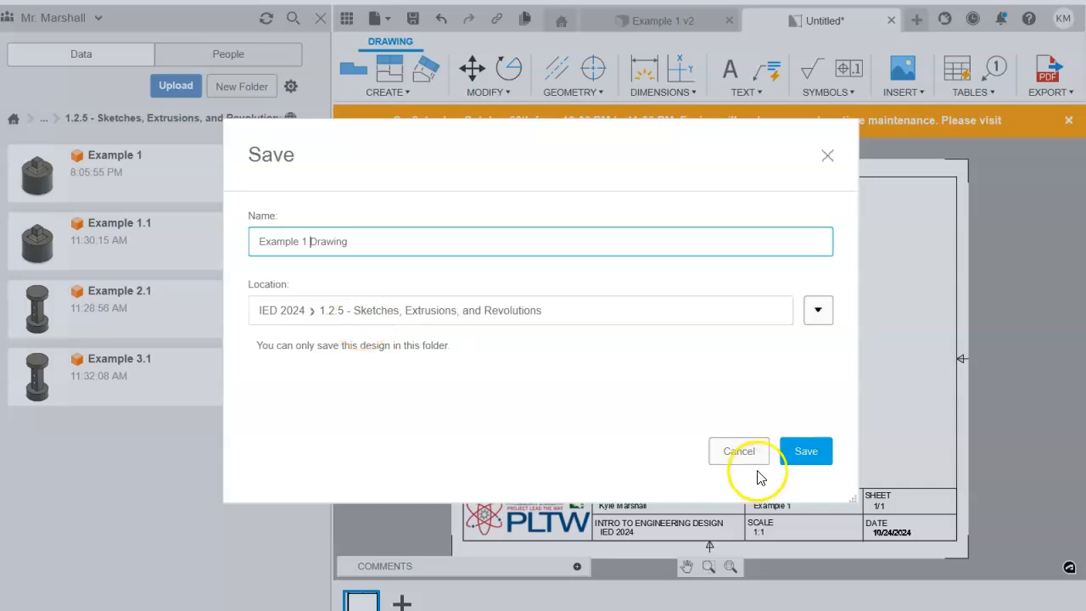
click(822, 451)
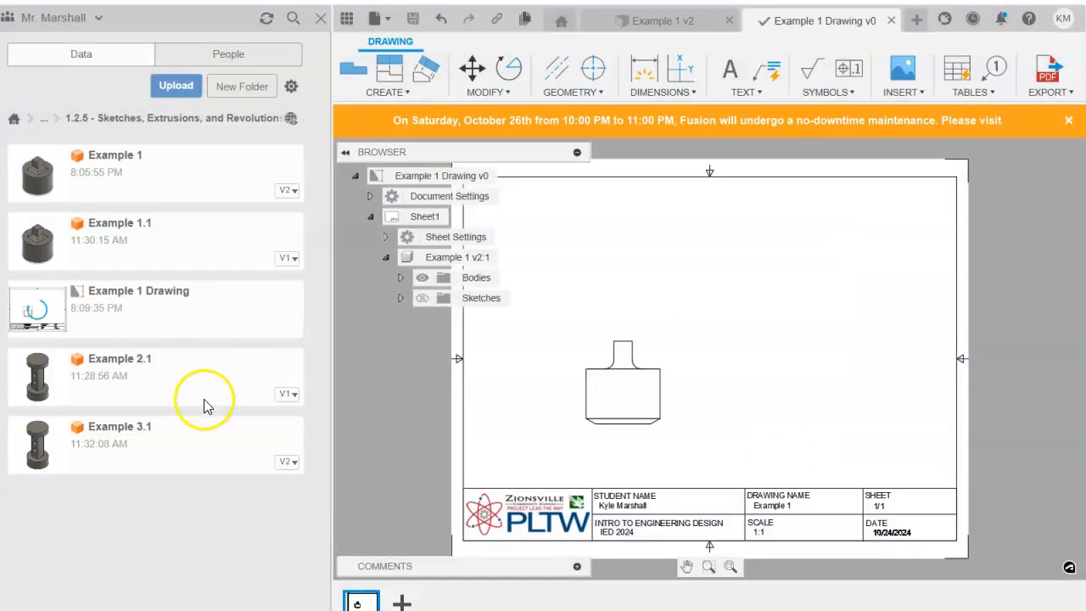
click(348, 20)
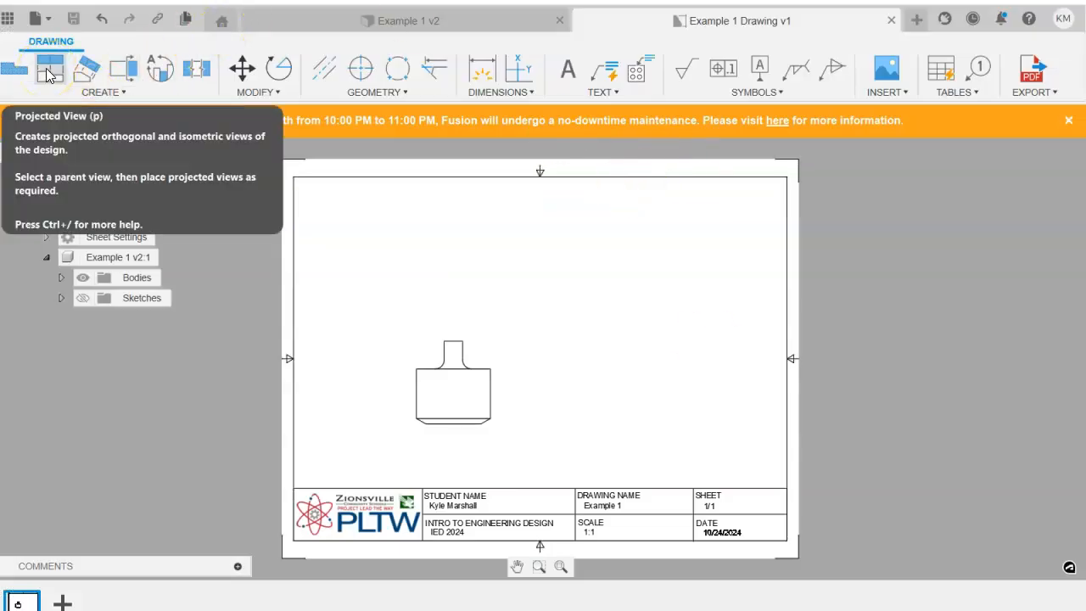
Project a top view above the front view and an isometric view in the sheet's upper-right area.
click(48, 74)
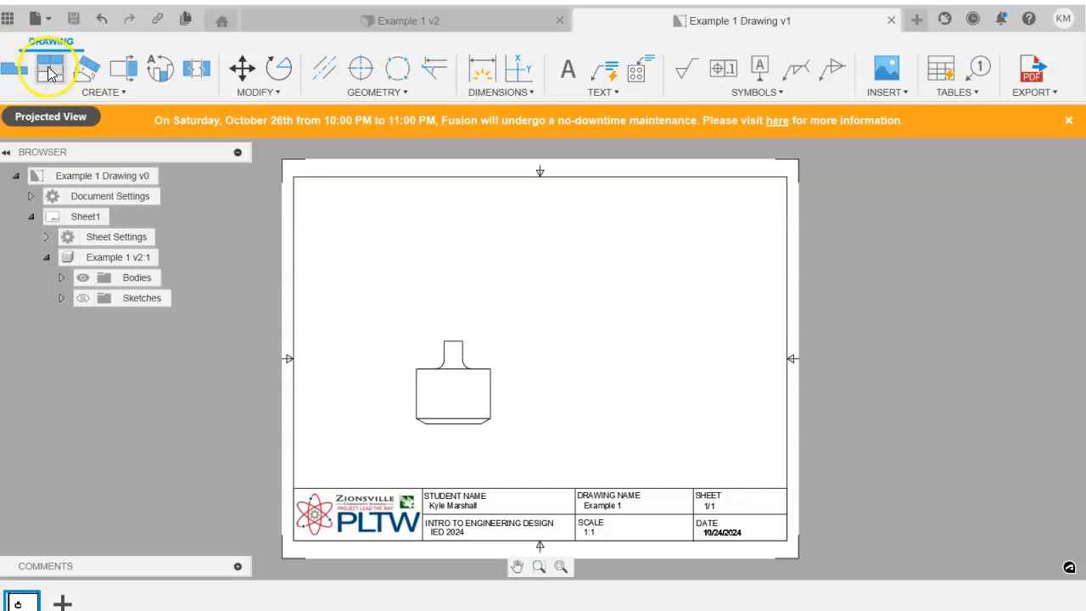
click(441, 396)
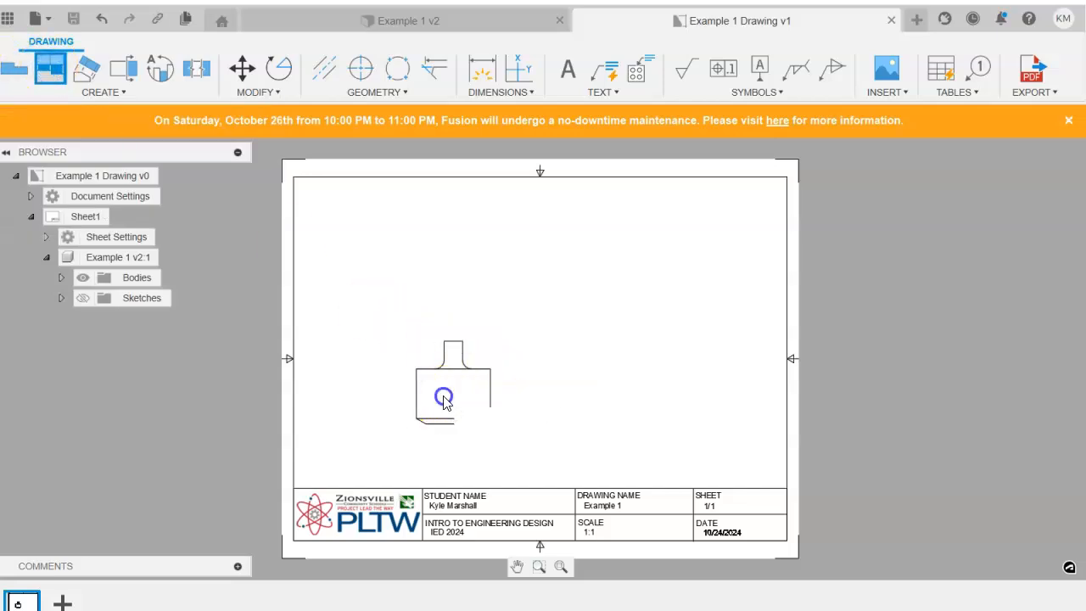
click(429, 250)
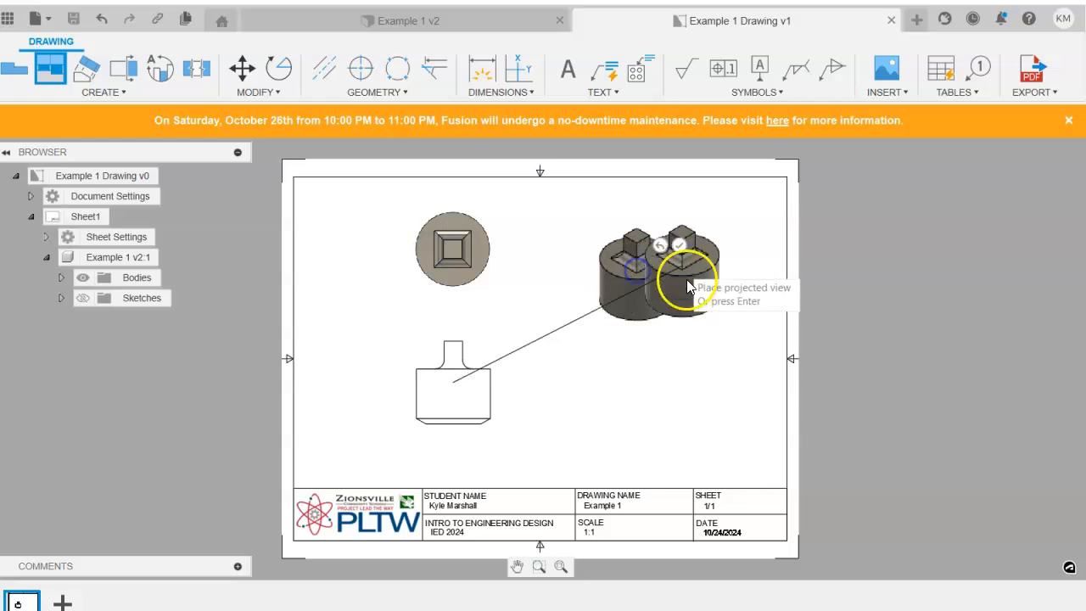
click(679, 245)
Set the isometric view's style to shaded.
double_click(643, 288)
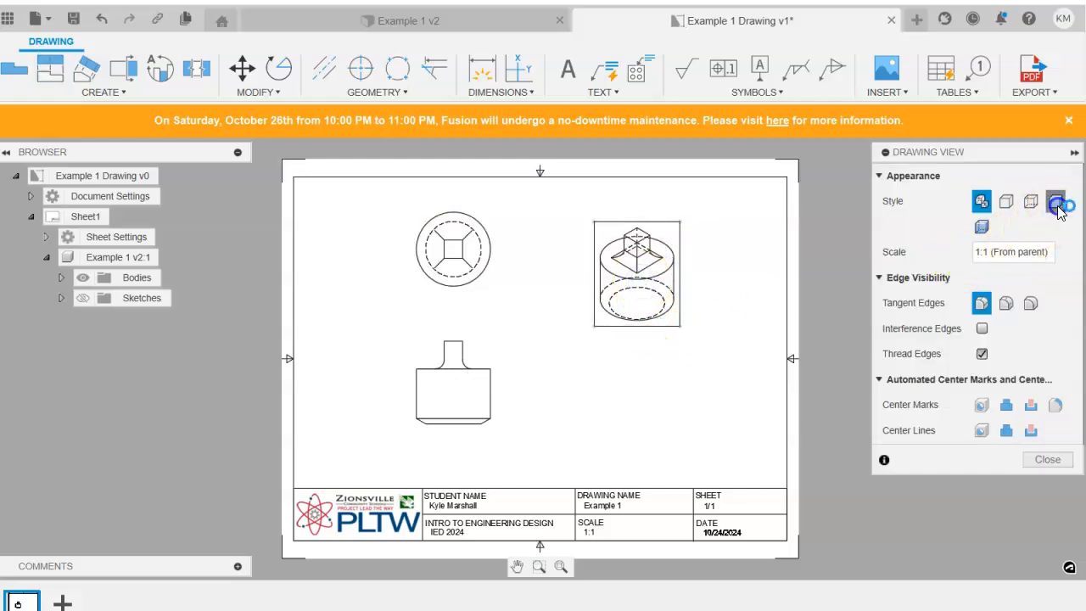
click(1056, 203)
click(1030, 516)
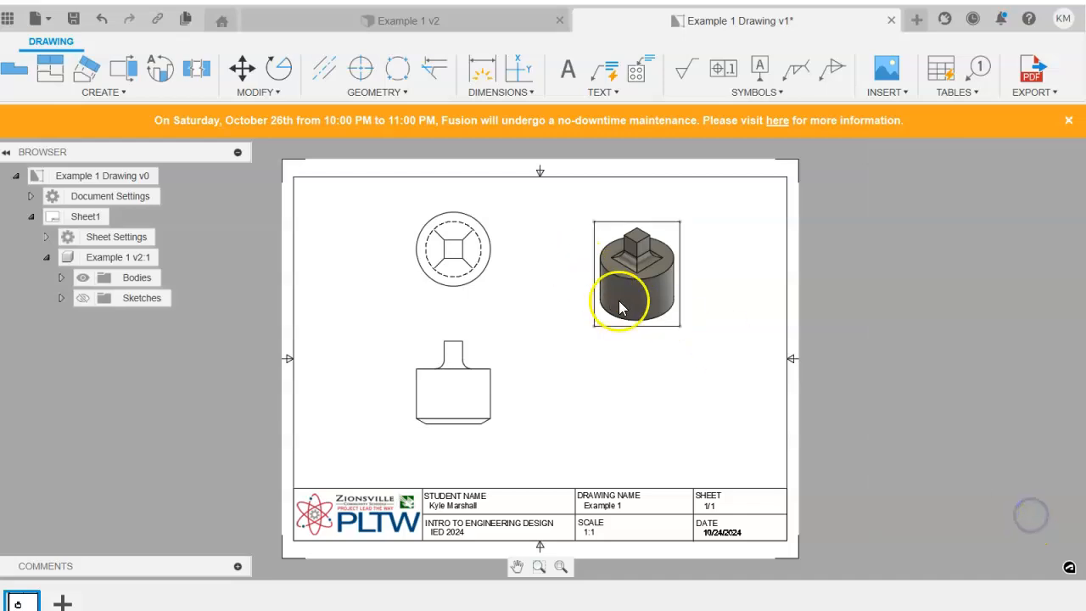
Reposition the front, top and isometric views to leave room around them for dimensions.
scroll(620, 299, up, 3)
drag(432, 422, 456, 430)
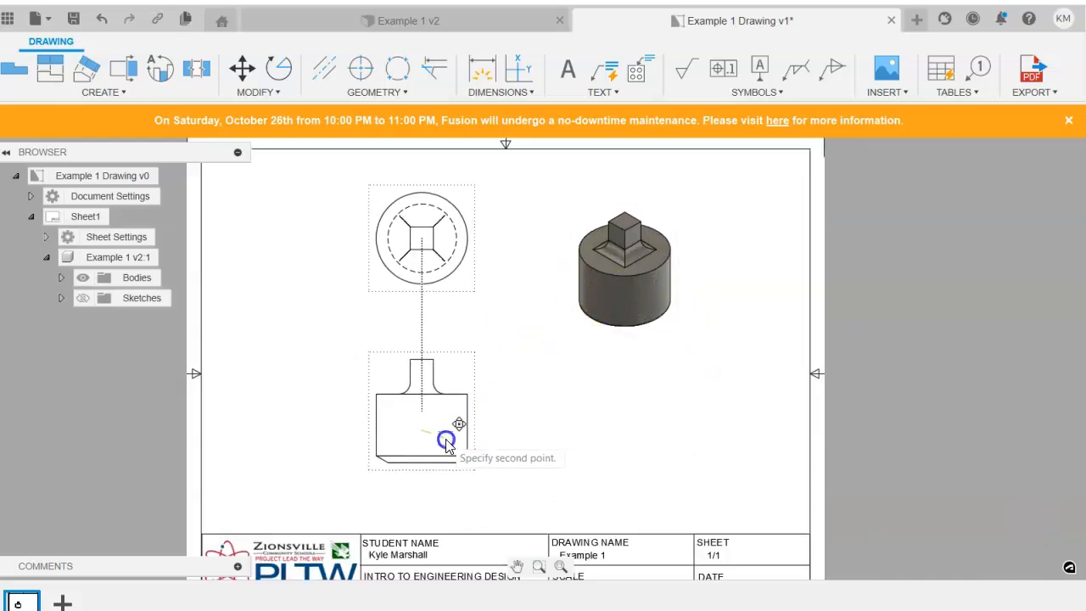
drag(436, 254, 436, 262)
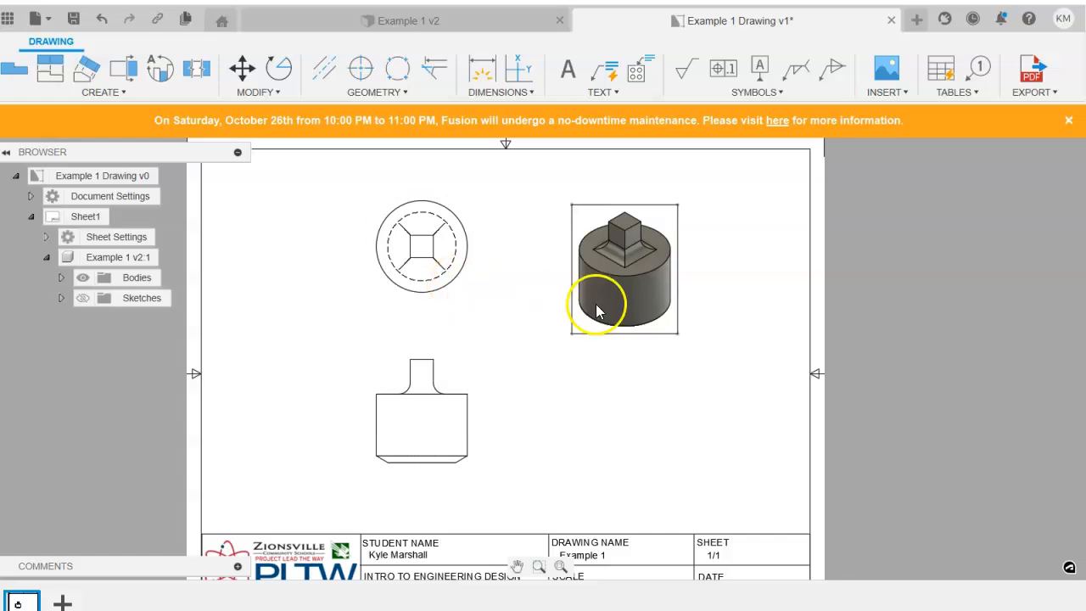
drag(596, 303, 652, 305)
drag(442, 445, 434, 460)
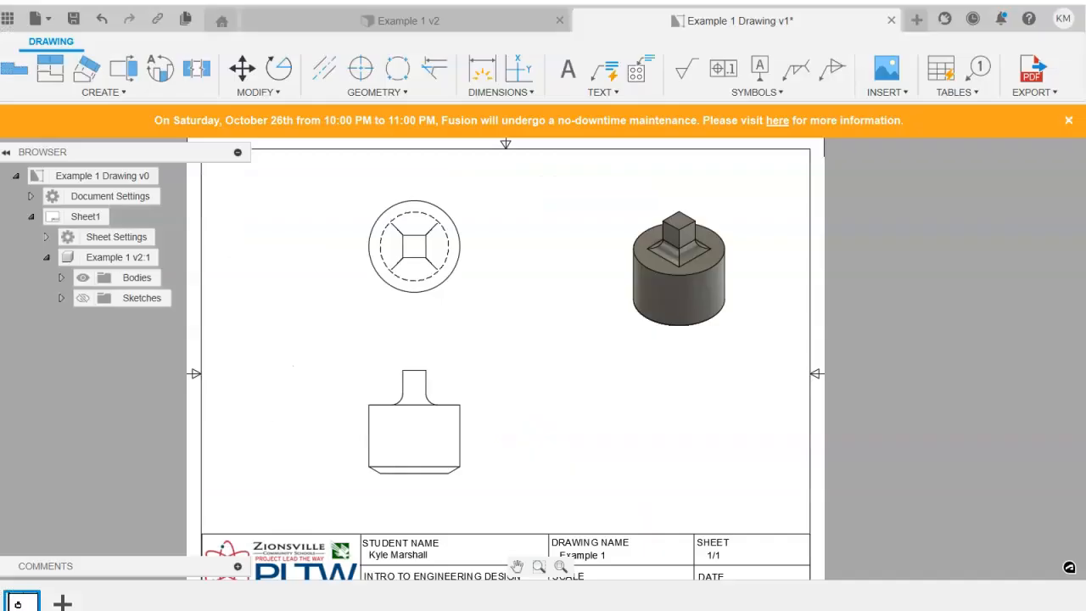
Dimension the diameter of the outer circle in the top view, placing the text at its upper left.
click(481, 70)
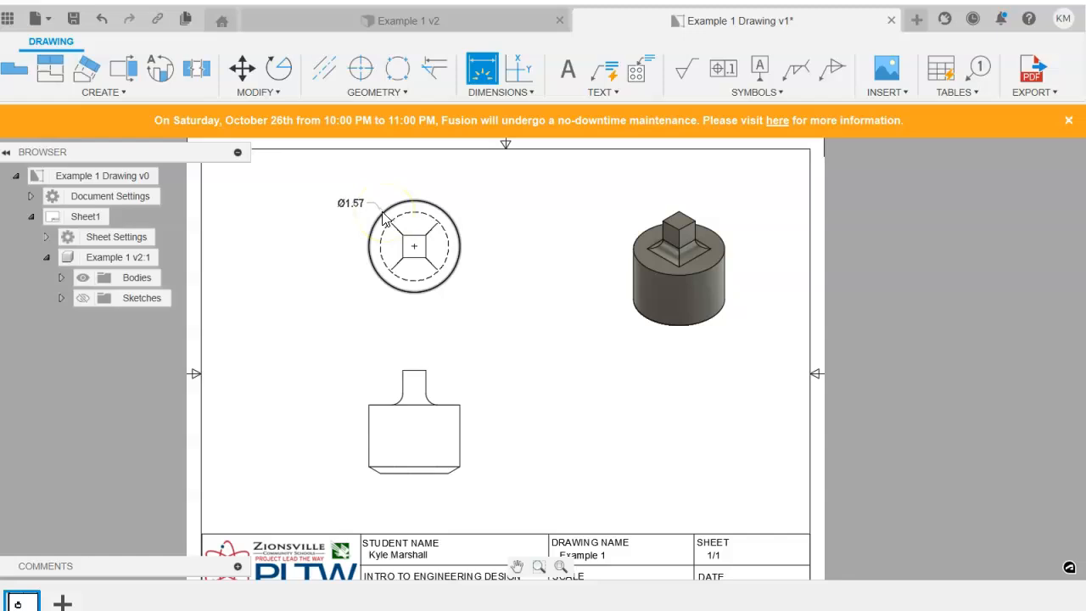
click(353, 199)
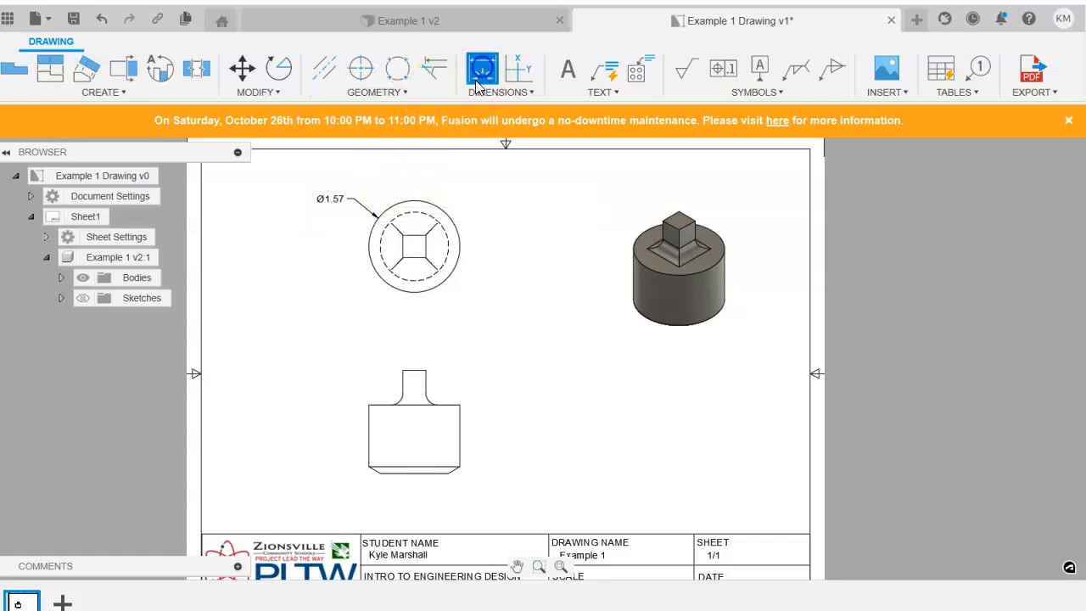
click(325, 197)
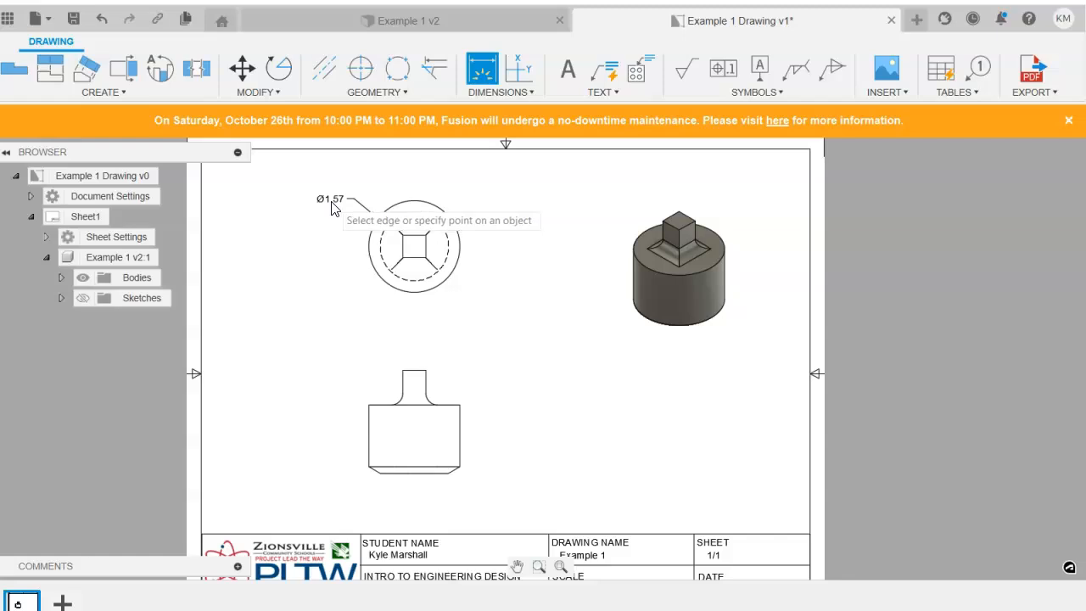
key(Escape)
double_click(332, 203)
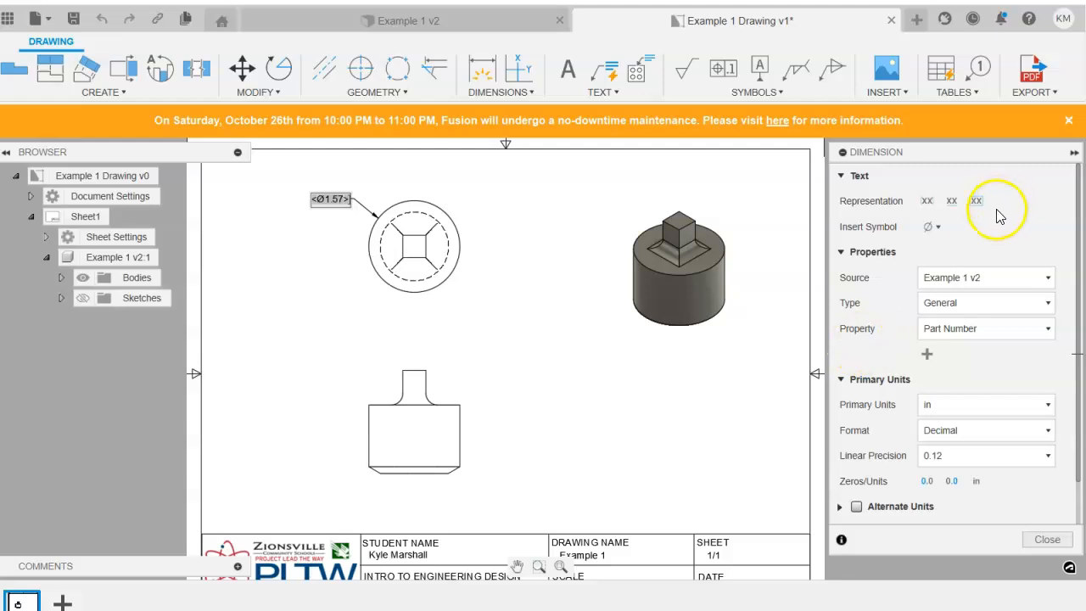
click(987, 404)
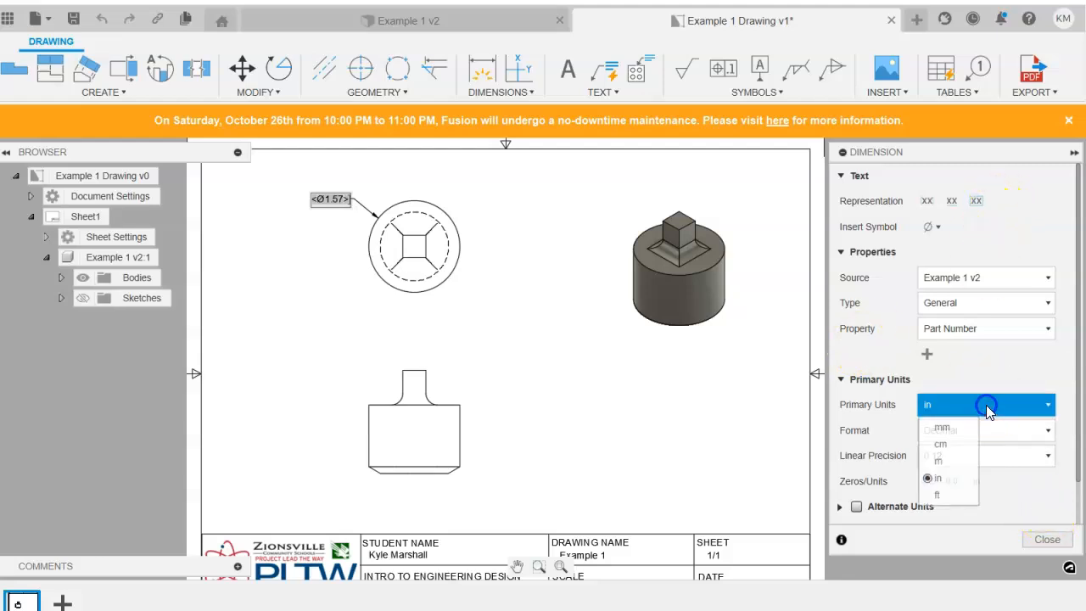
click(1045, 545)
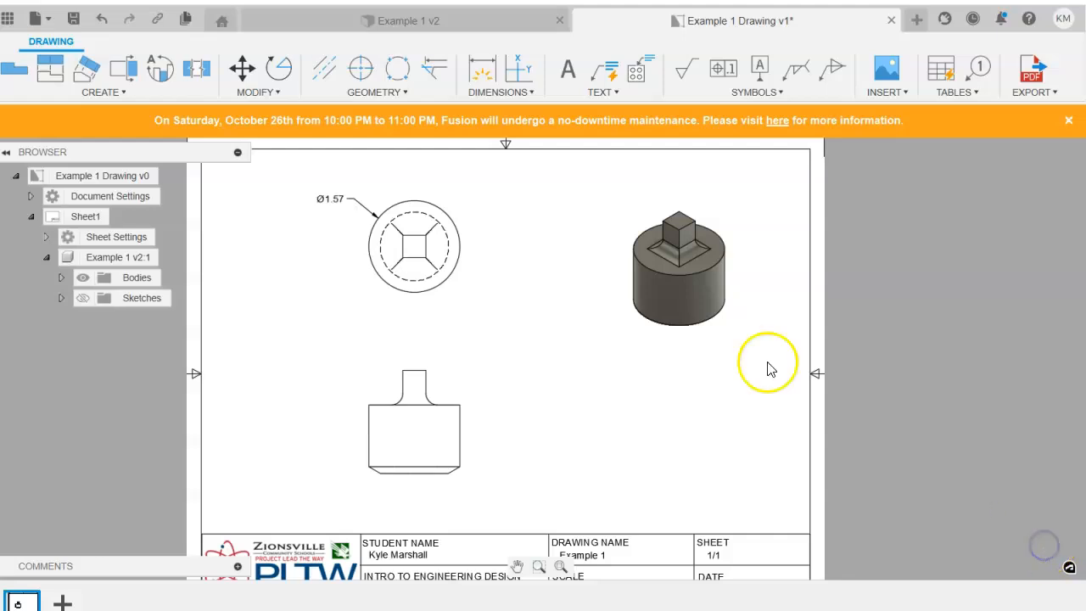
click(486, 80)
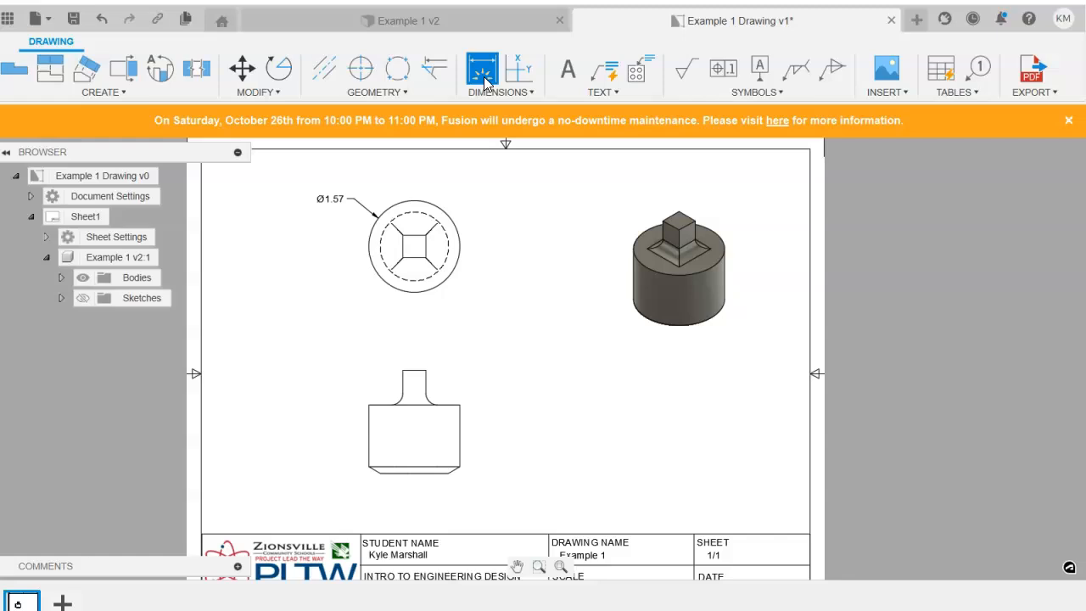
click(484, 75)
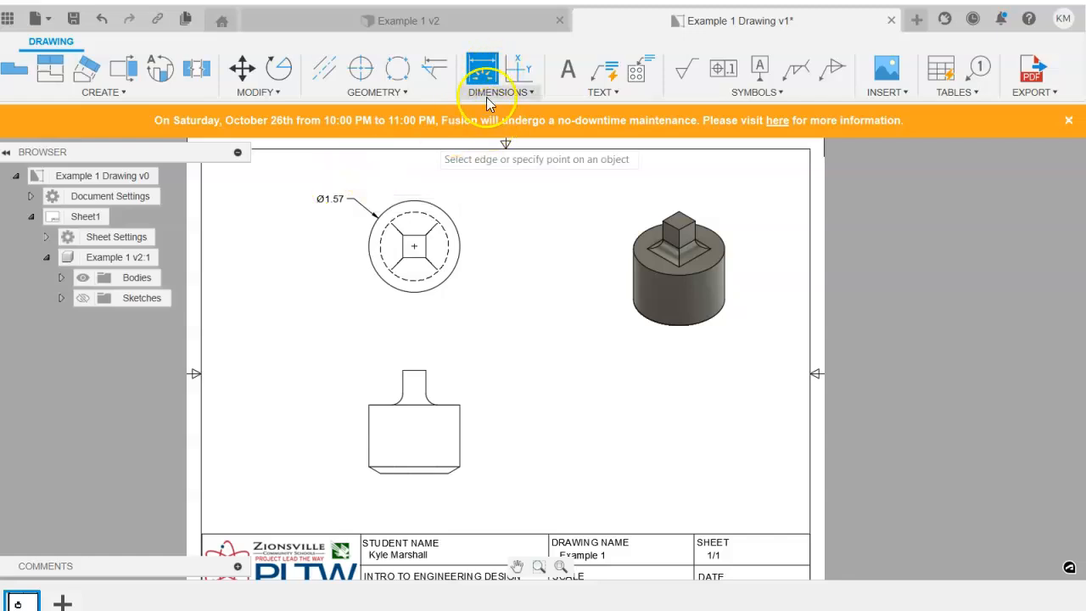
key(Escape)
Change the primary units of the top view's diameter dimension to mm.
double_click(334, 199)
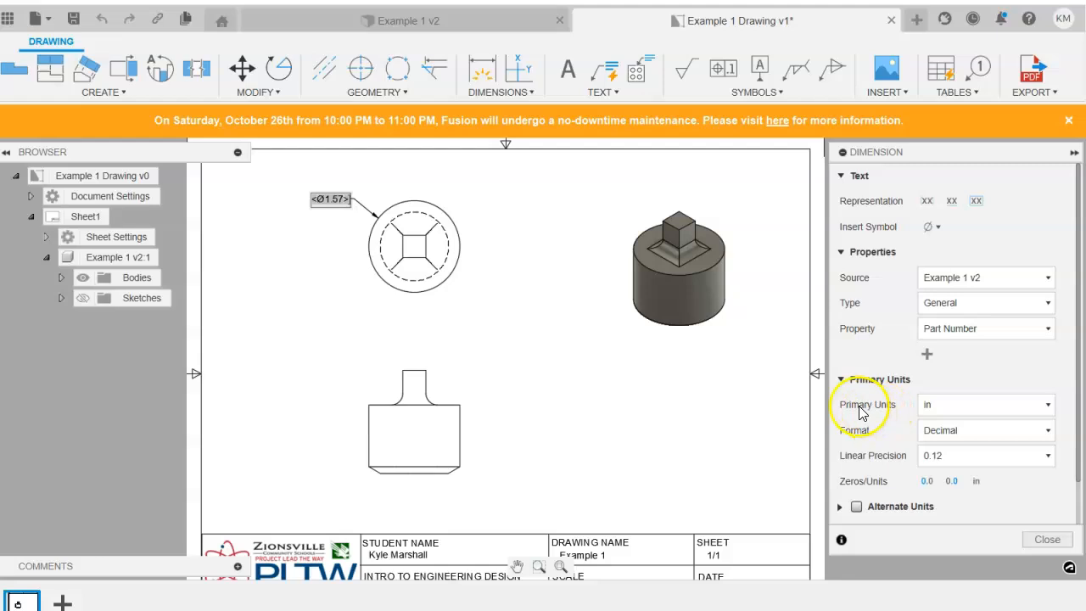
click(940, 406)
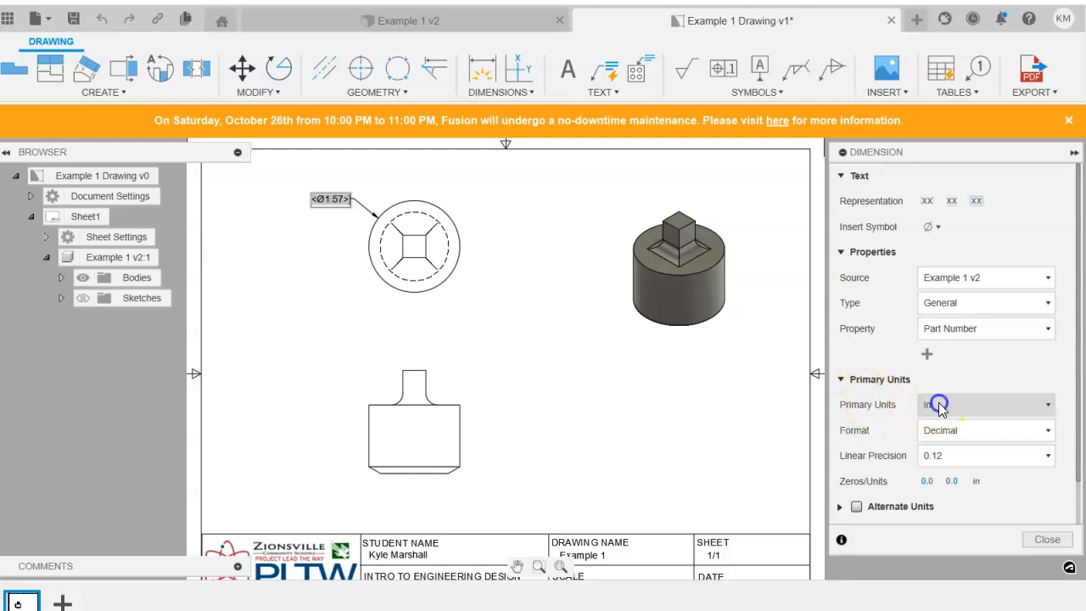
click(943, 434)
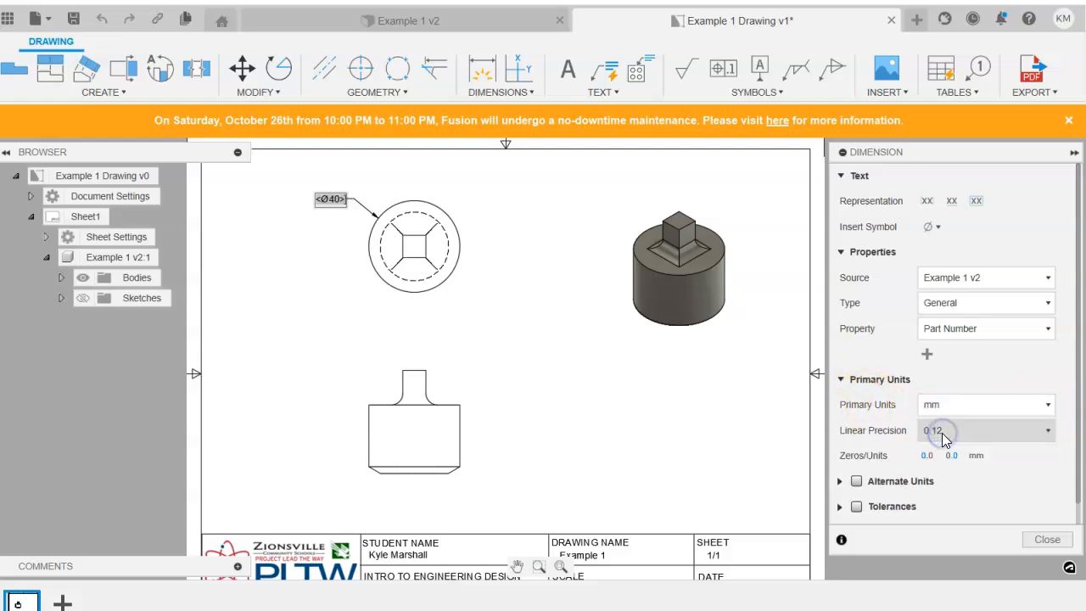
click(1044, 539)
scroll(361, 217, down, 1)
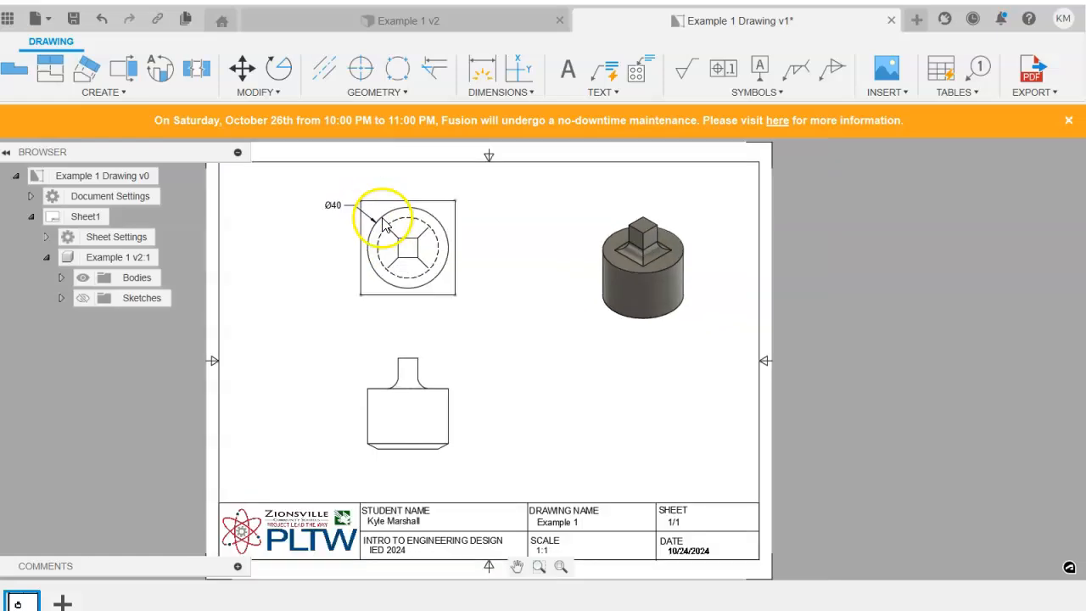
scroll(437, 243, up, 2)
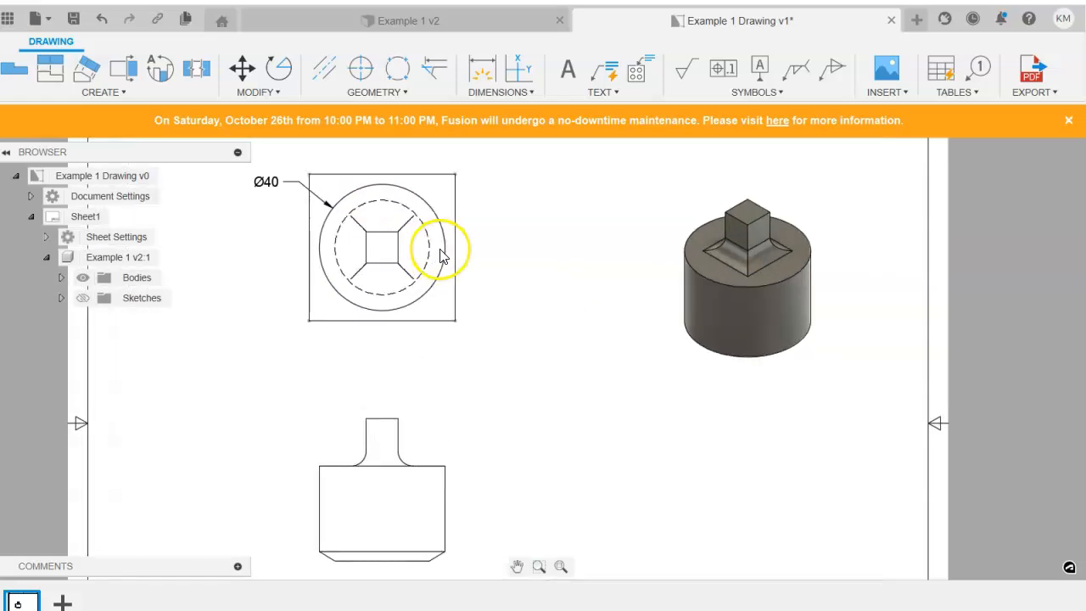
Dimension the width of the small center square in the top view, placing the dimension below the view.
click(481, 69)
click(367, 264)
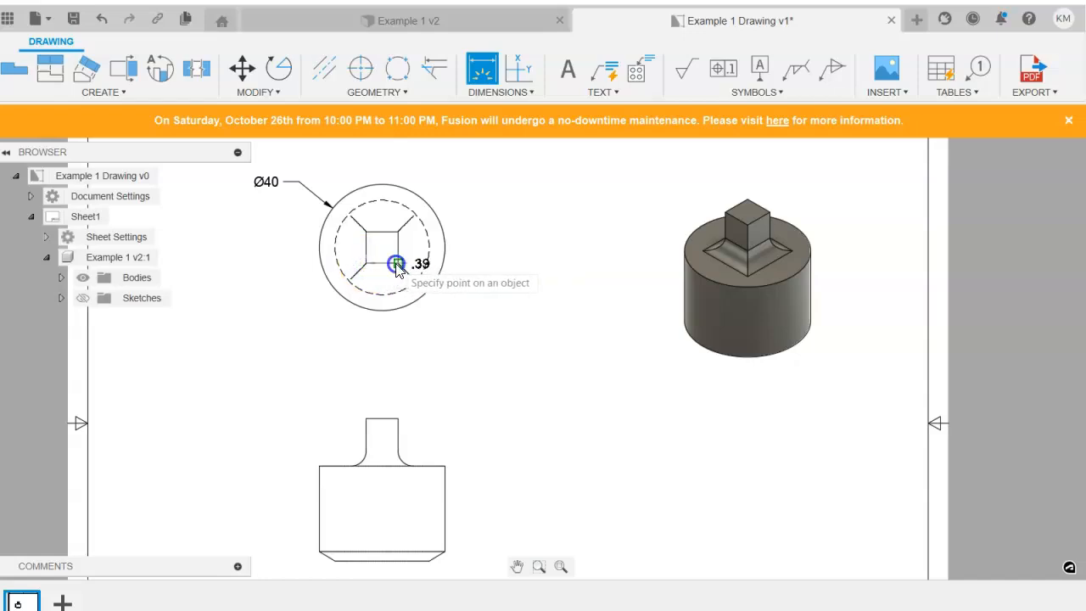
click(397, 264)
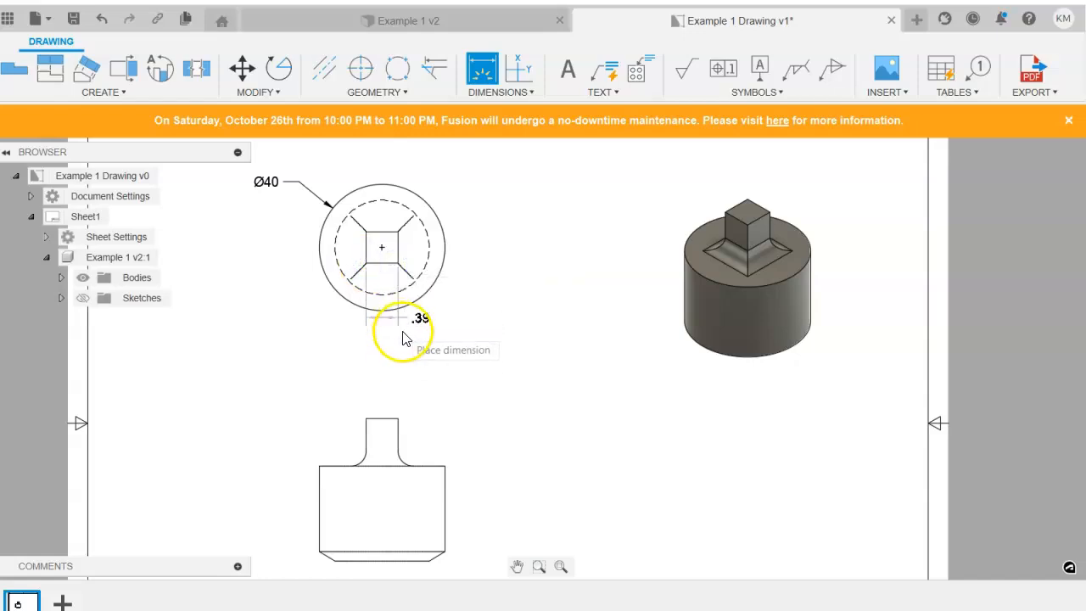
click(401, 343)
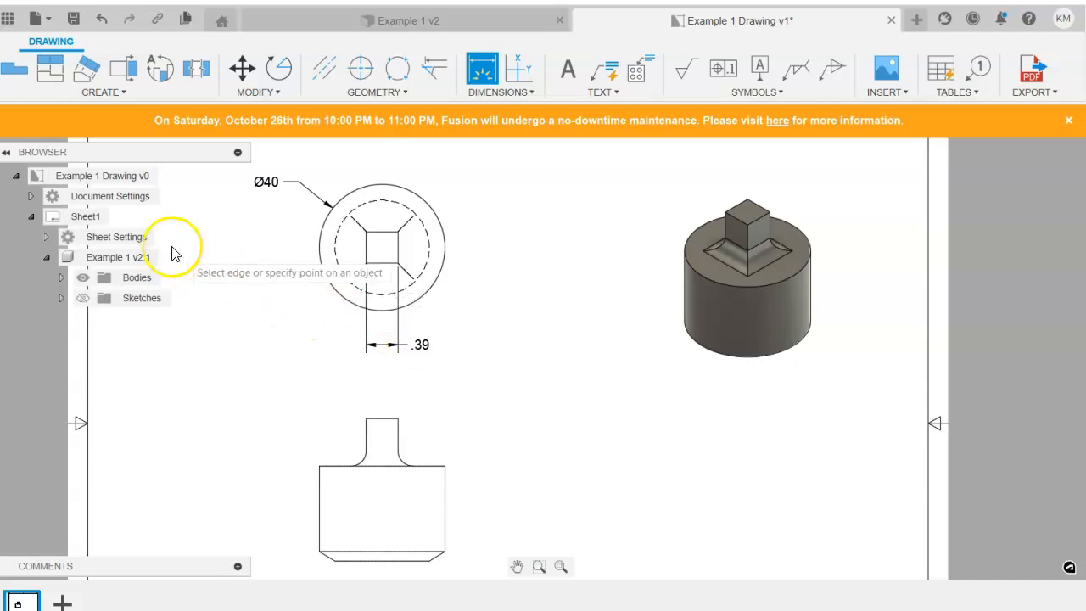
key(Escape)
Examine the drawing's document settings for its standard, units and text options without changing anything.
click(110, 196)
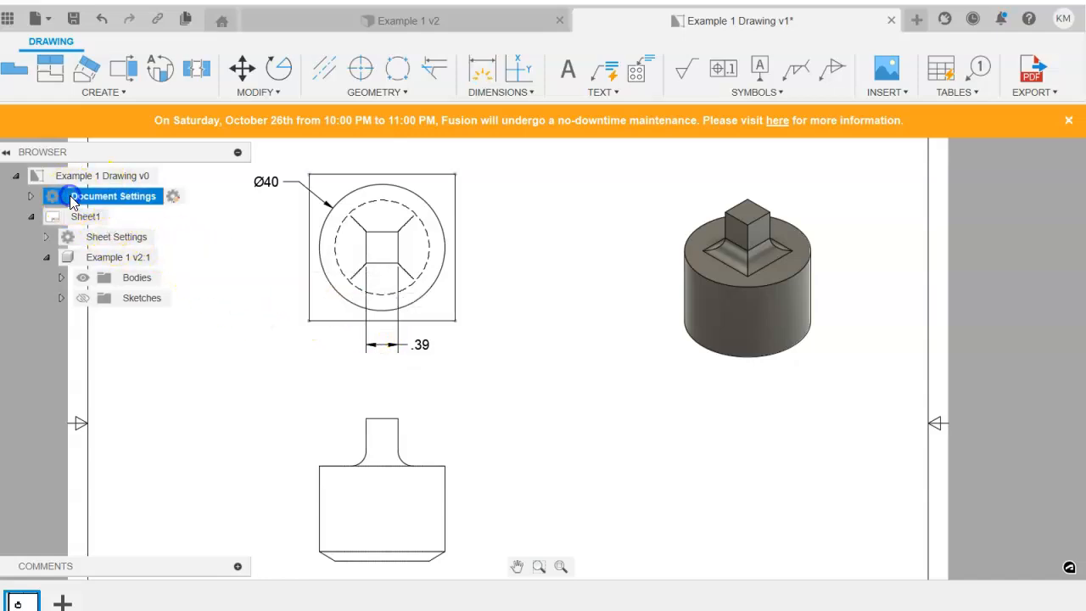
click(170, 197)
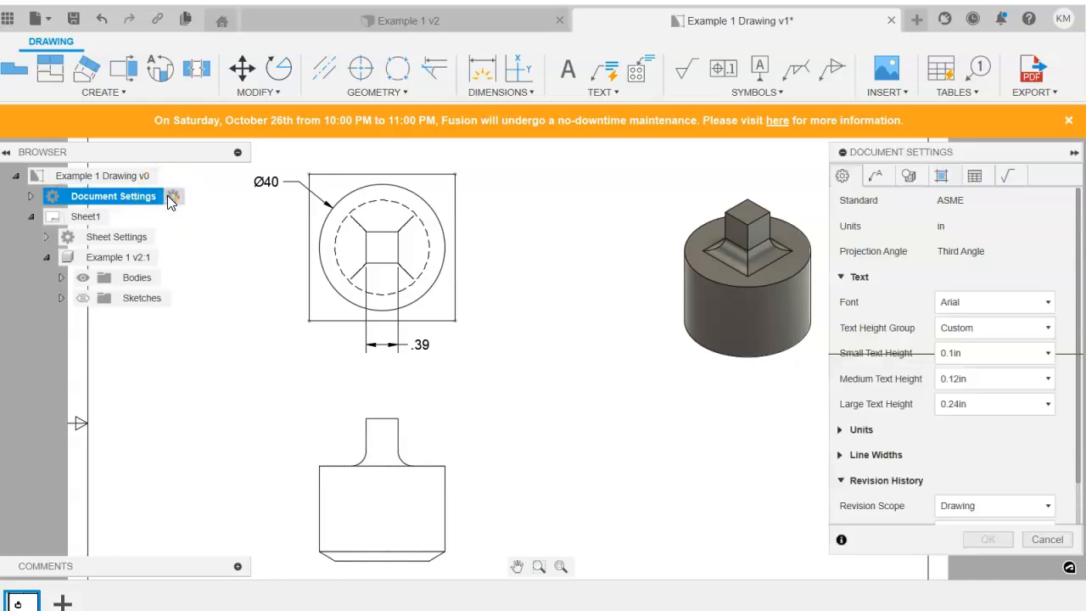
scroll(915, 408, down, 1)
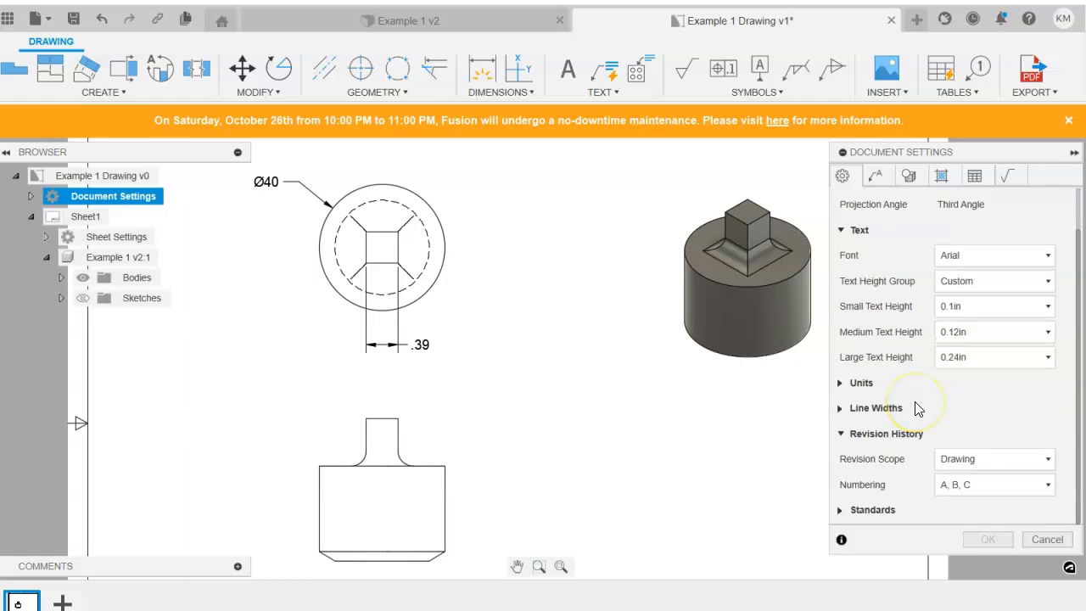
scroll(915, 408, up, 1)
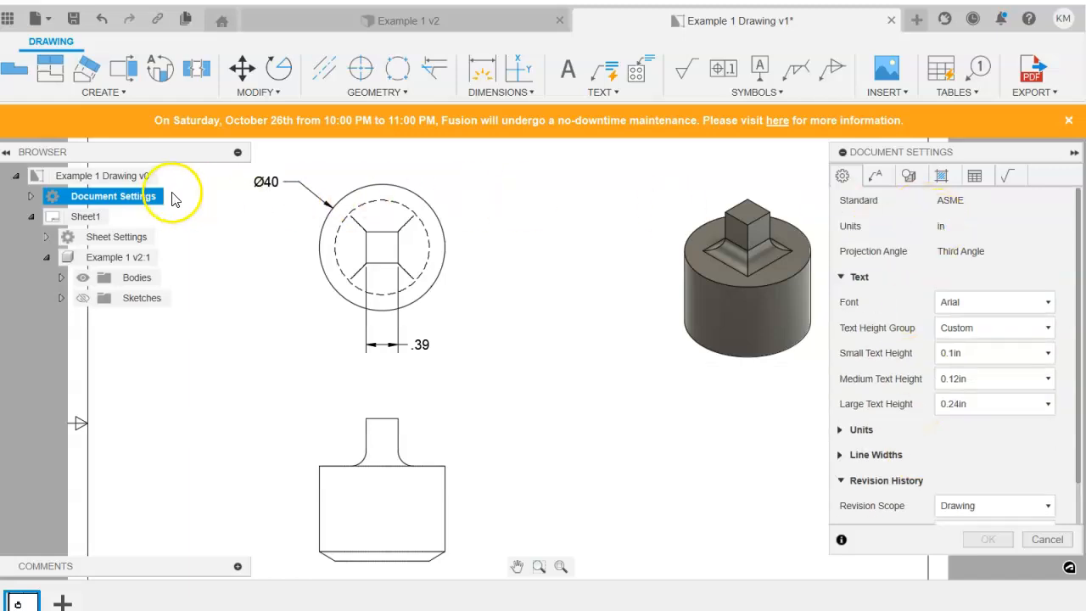
click(1060, 535)
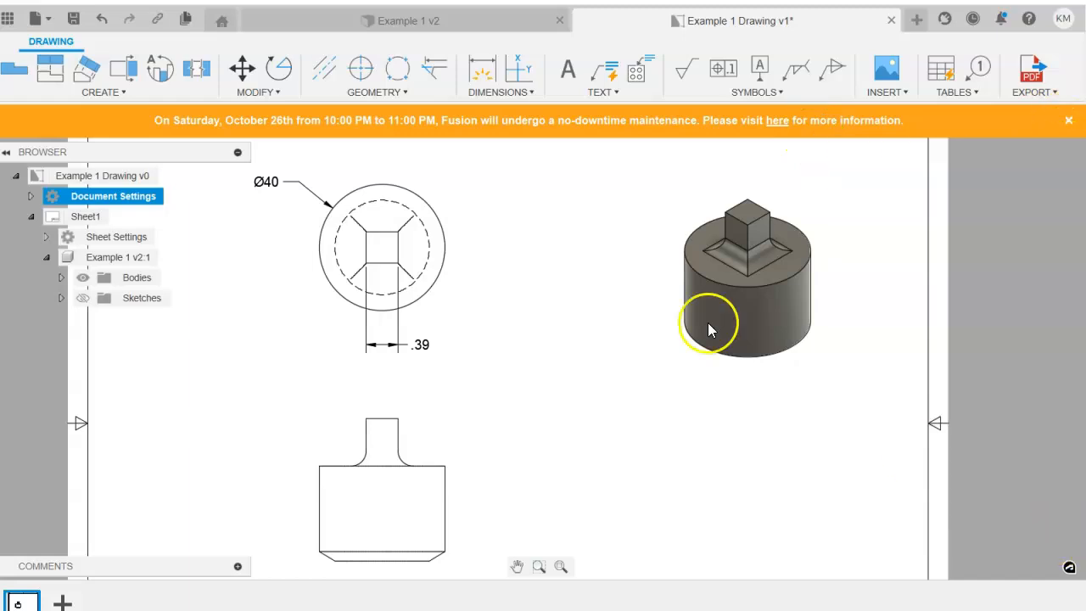
click(172, 196)
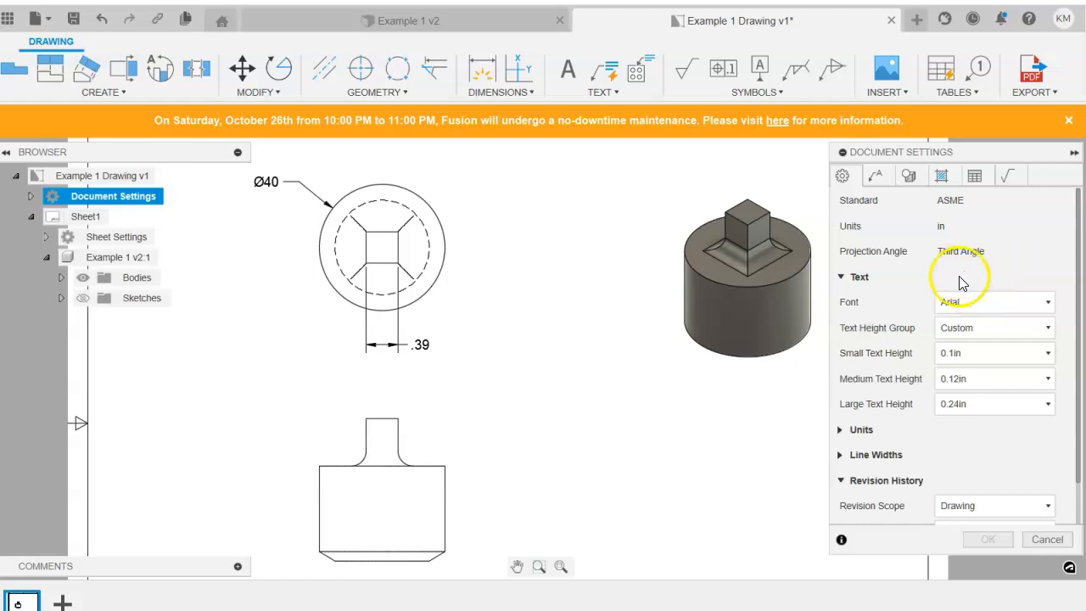
click(1046, 540)
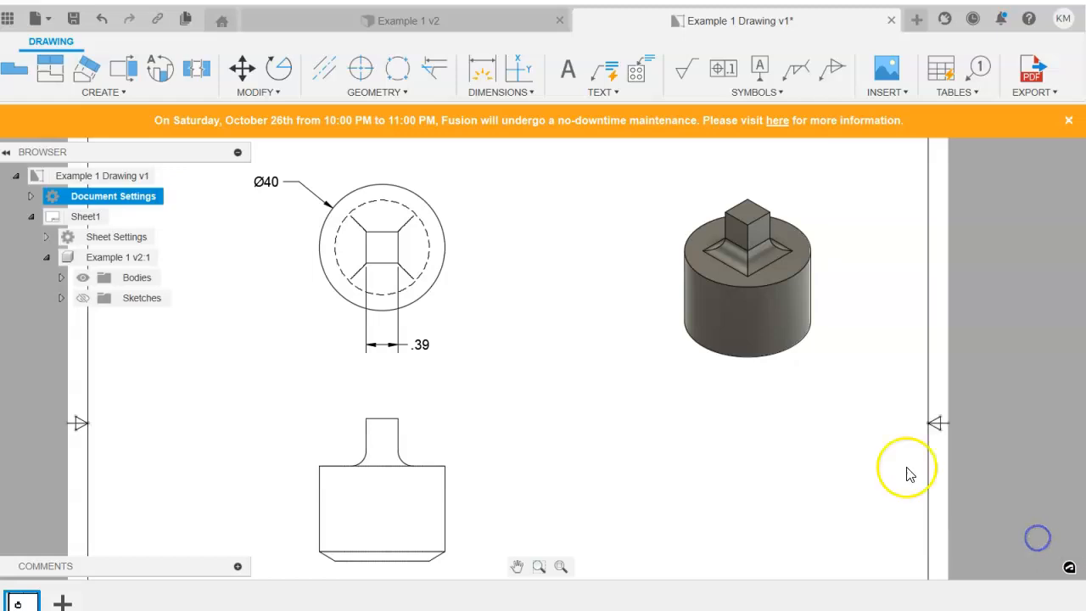
Delete the front, isometric and top views from the drawing sheet.
click(380, 510)
key(Delete)
click(718, 286)
key(Delete)
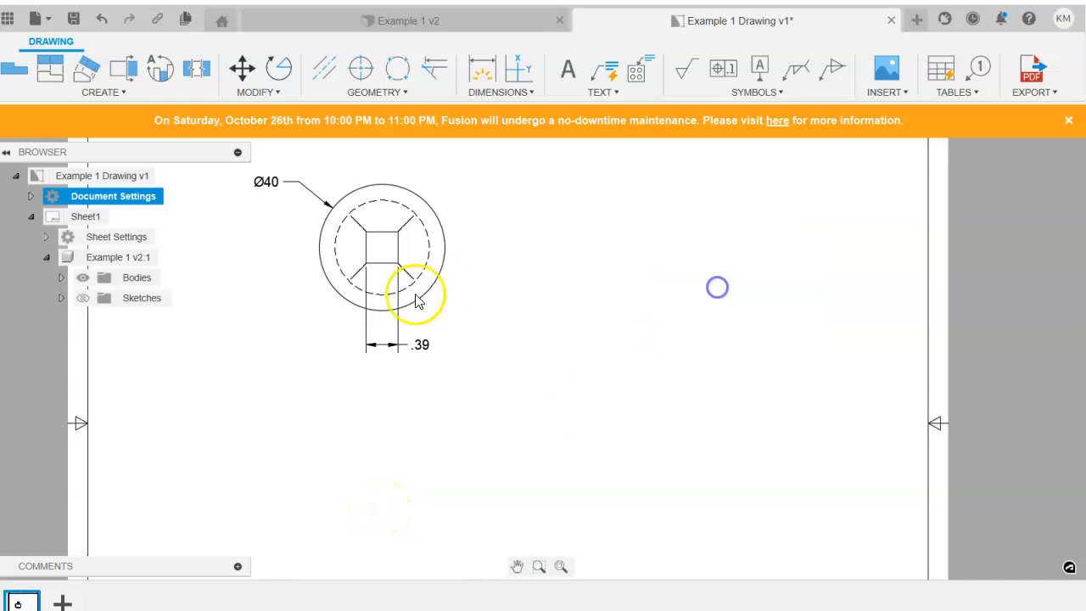
click(376, 292)
key(Delete)
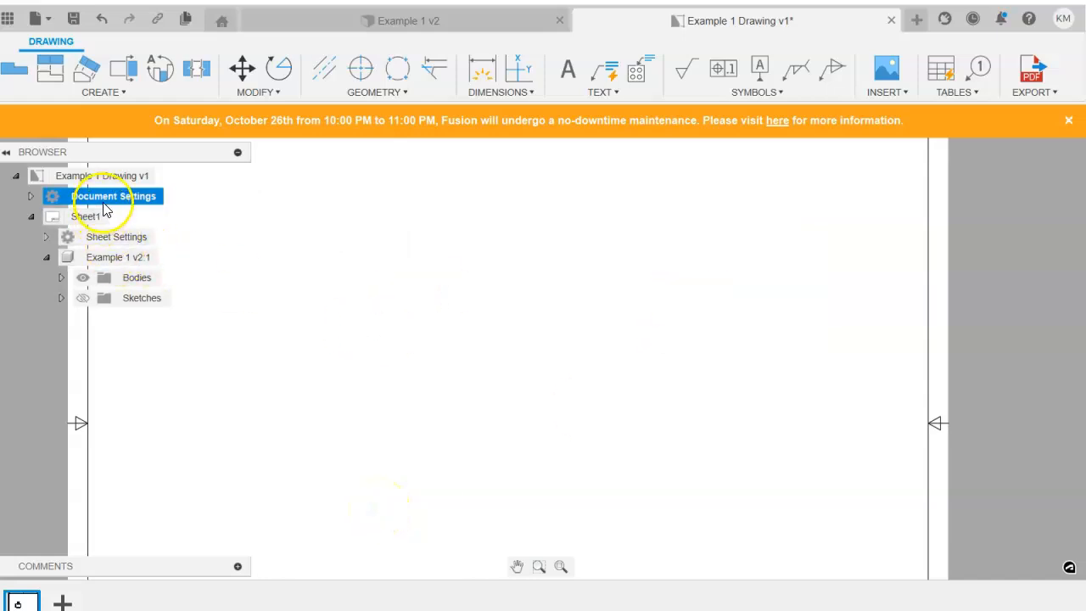
Recheck the units in the drawing's document settings and close Example 1 Drawing without saving the changes.
click(172, 197)
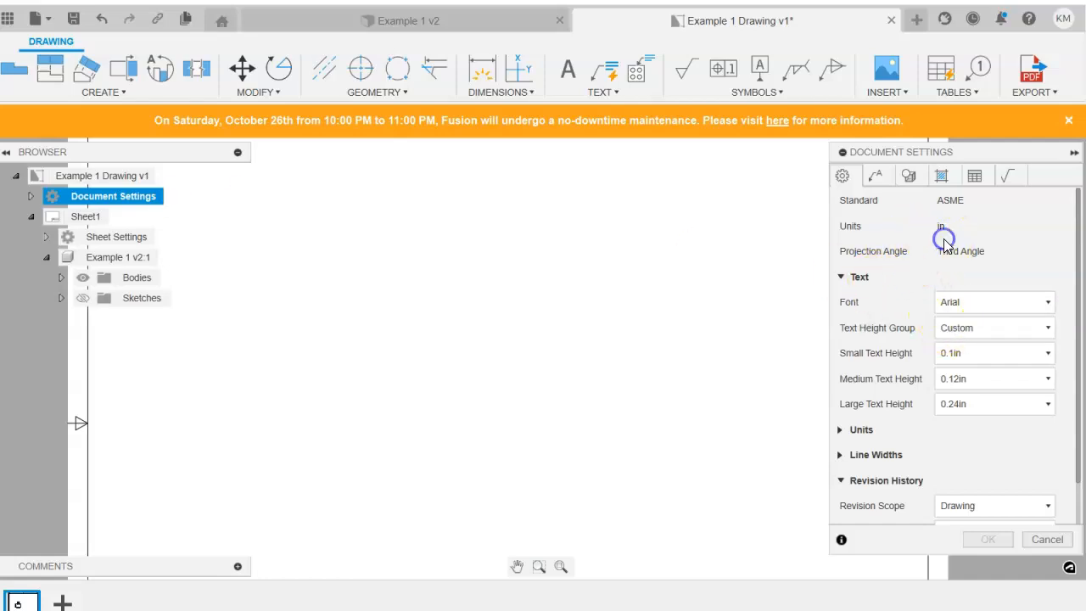
click(1047, 540)
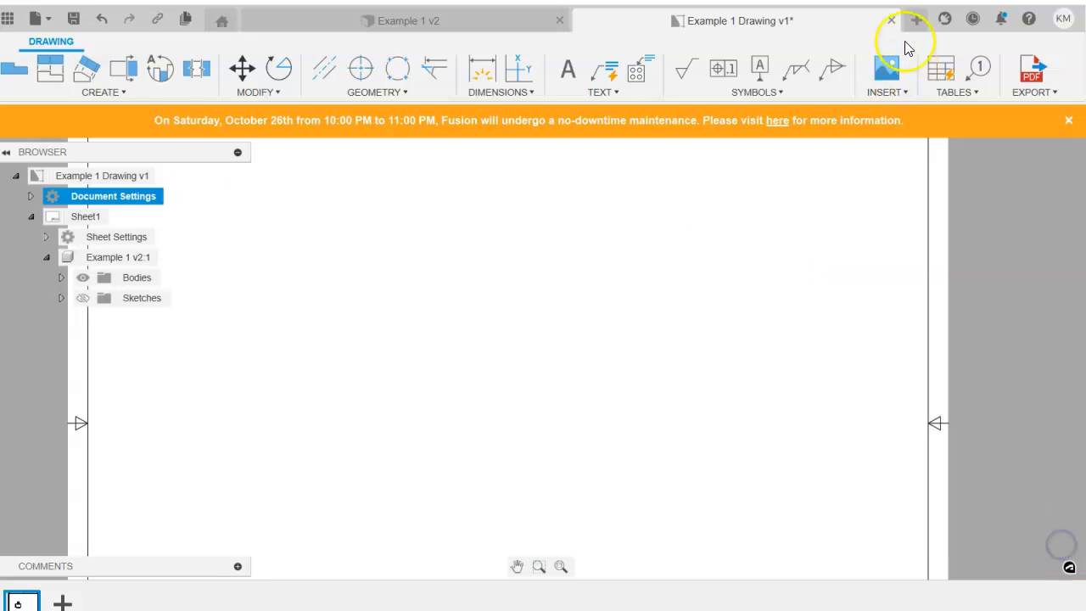
click(891, 20)
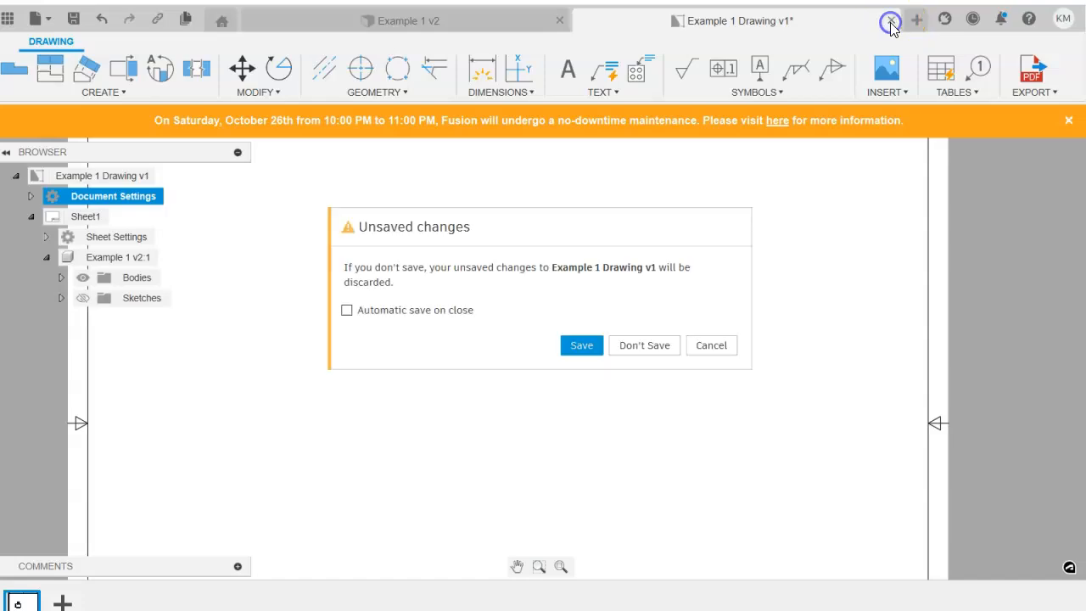
click(628, 347)
Delete the Example 1 Drawing document from the 1.2.5 project folder.
click(10, 22)
right_click(150, 315)
click(186, 388)
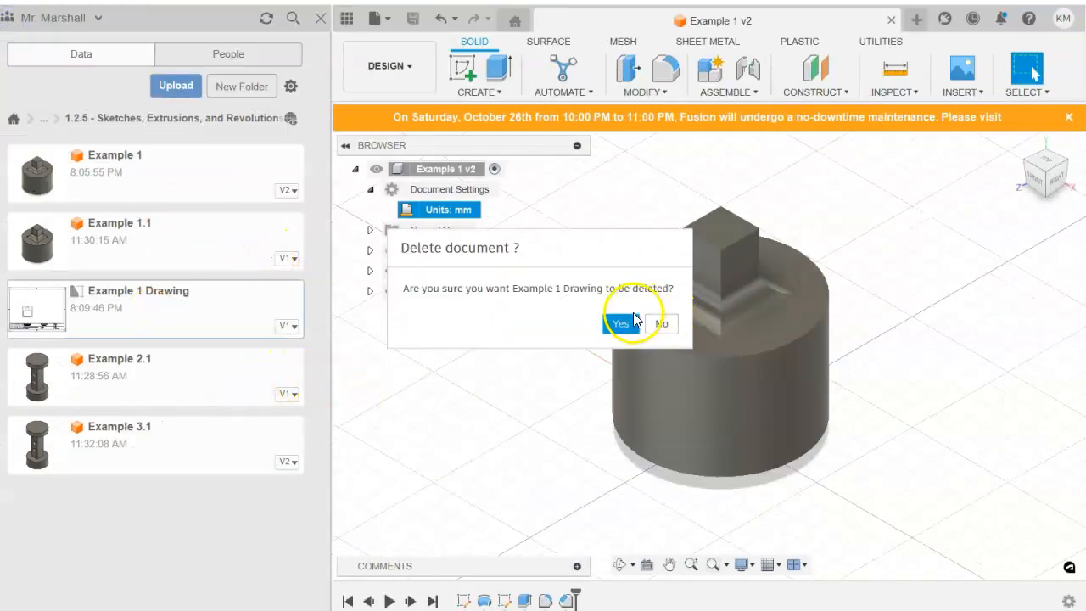
click(630, 317)
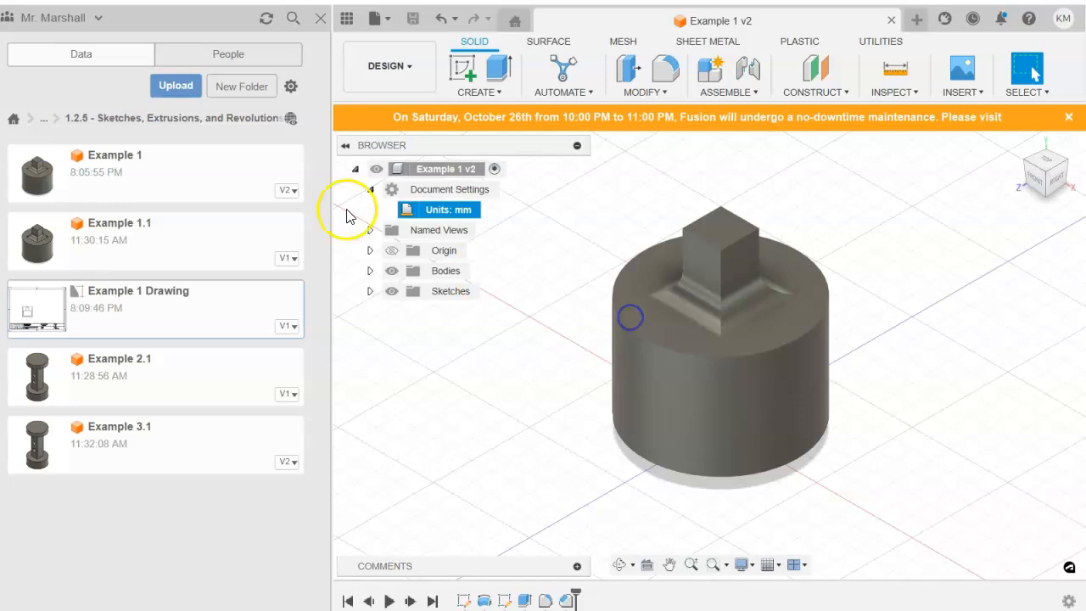
right_click(431, 178)
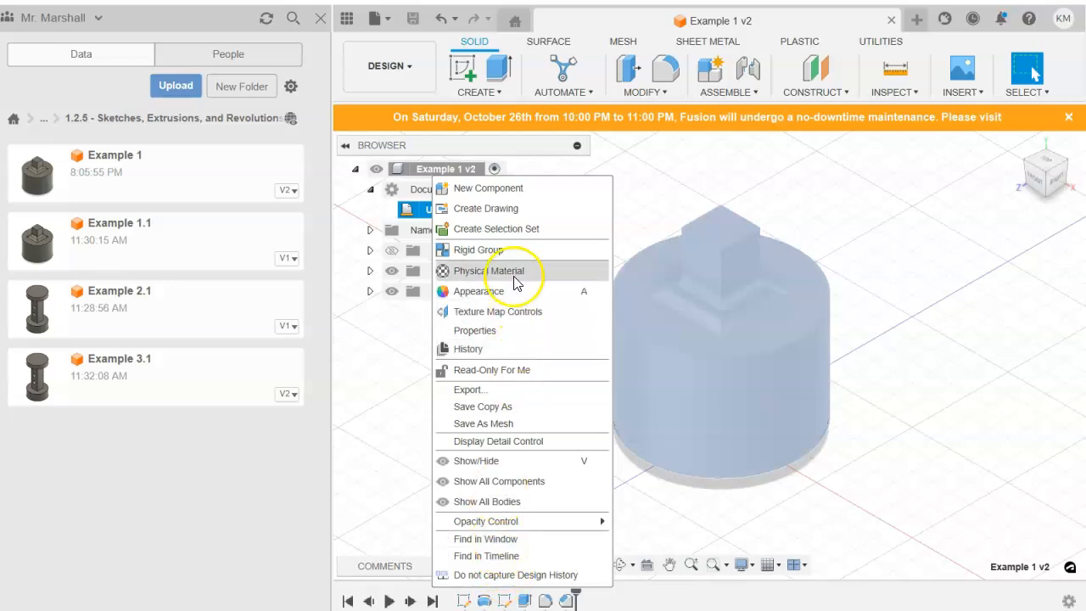
key(Escape)
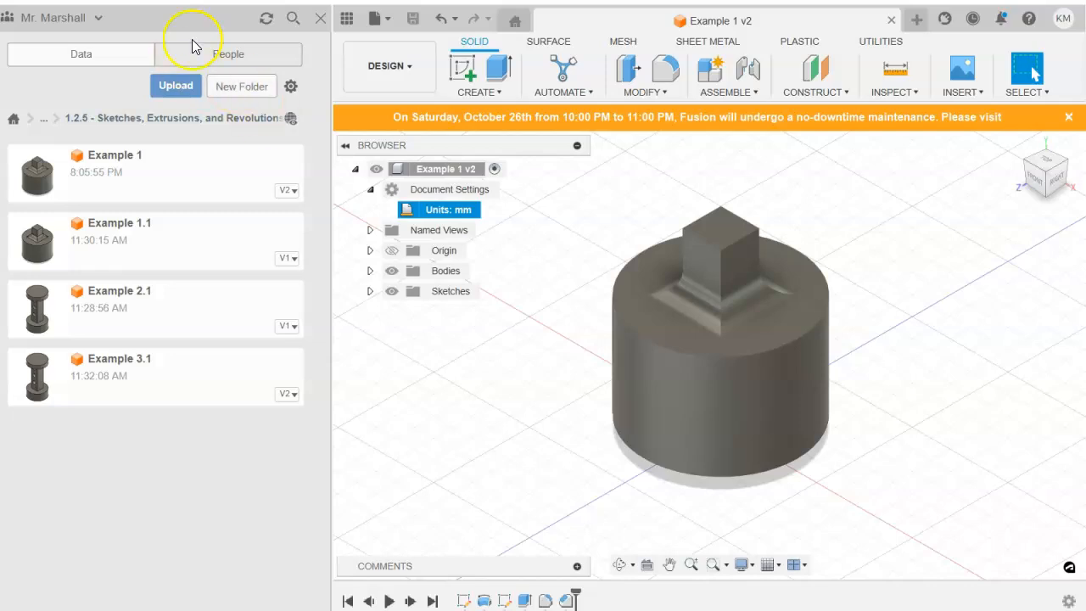
click(924, 486)
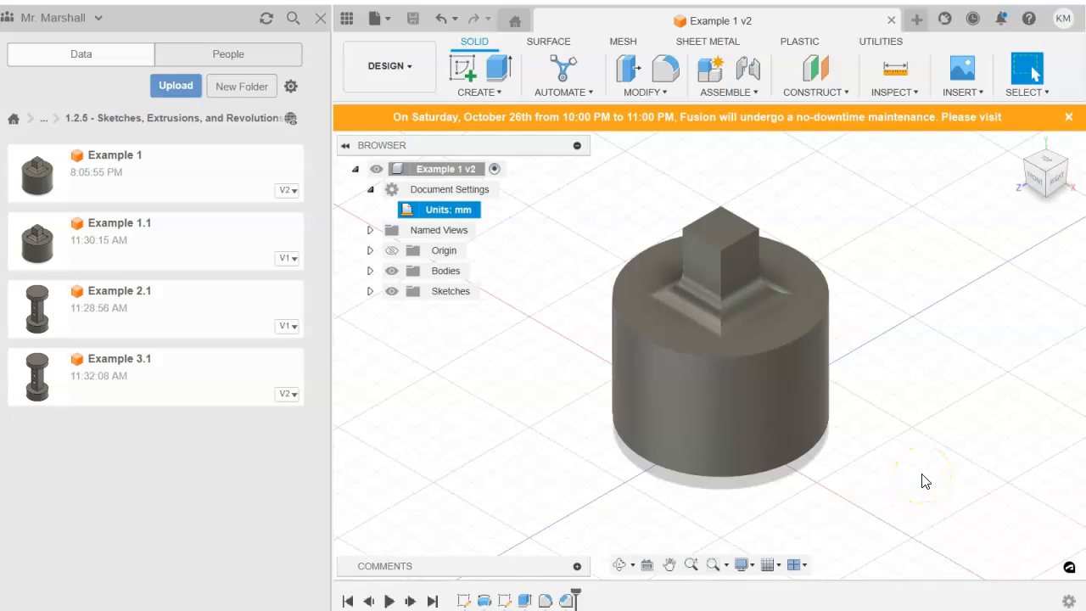
mouse_move(465, 214)
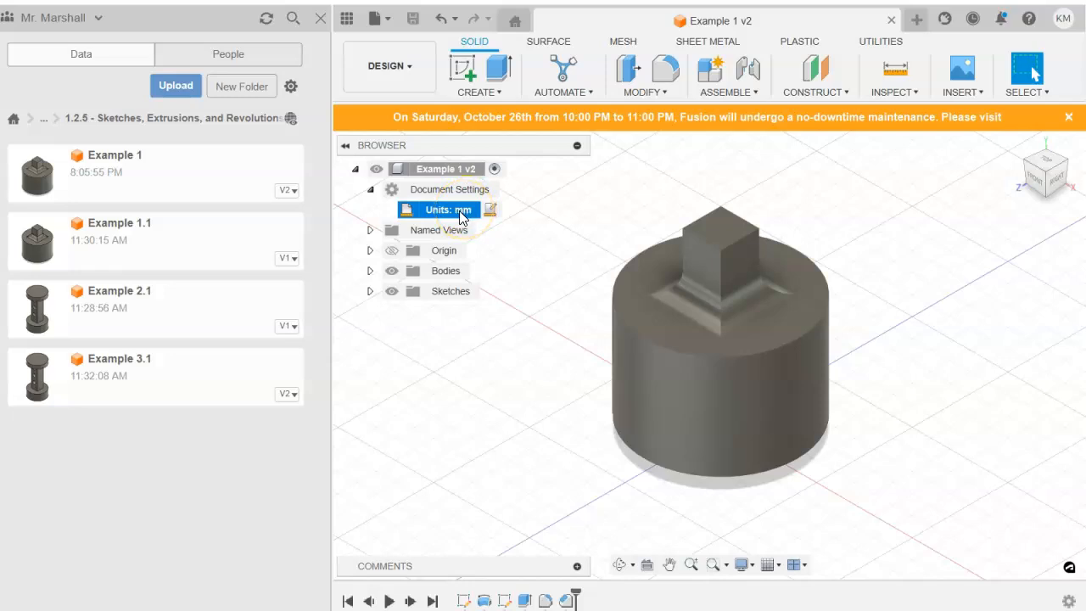
click(538, 299)
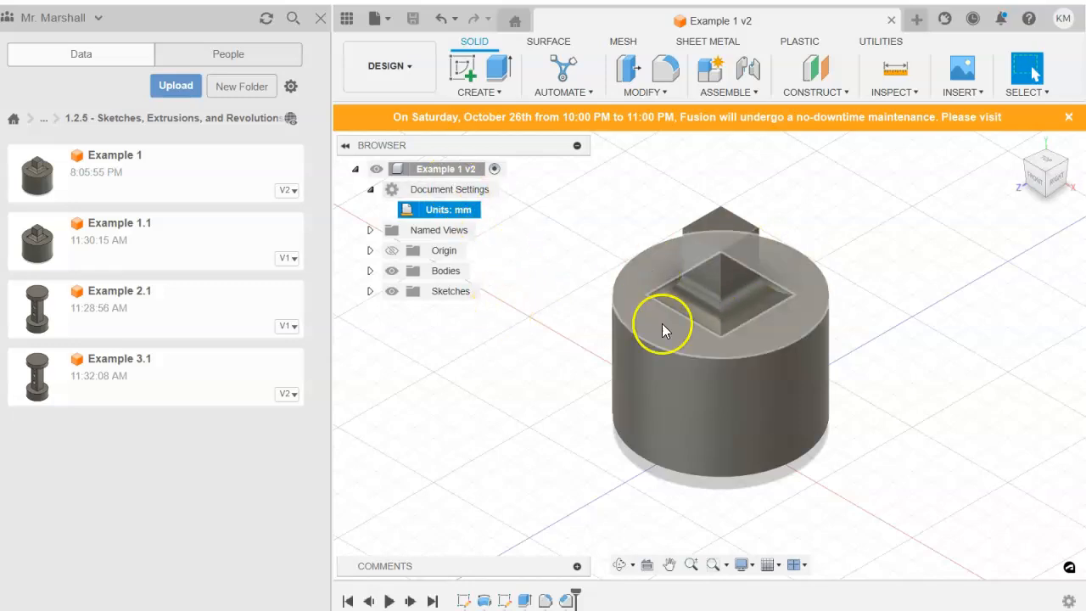
Create a new full-assembly drawing of the Example 1 design using the ZCHS PLTW Titleblock template.
right_click(454, 174)
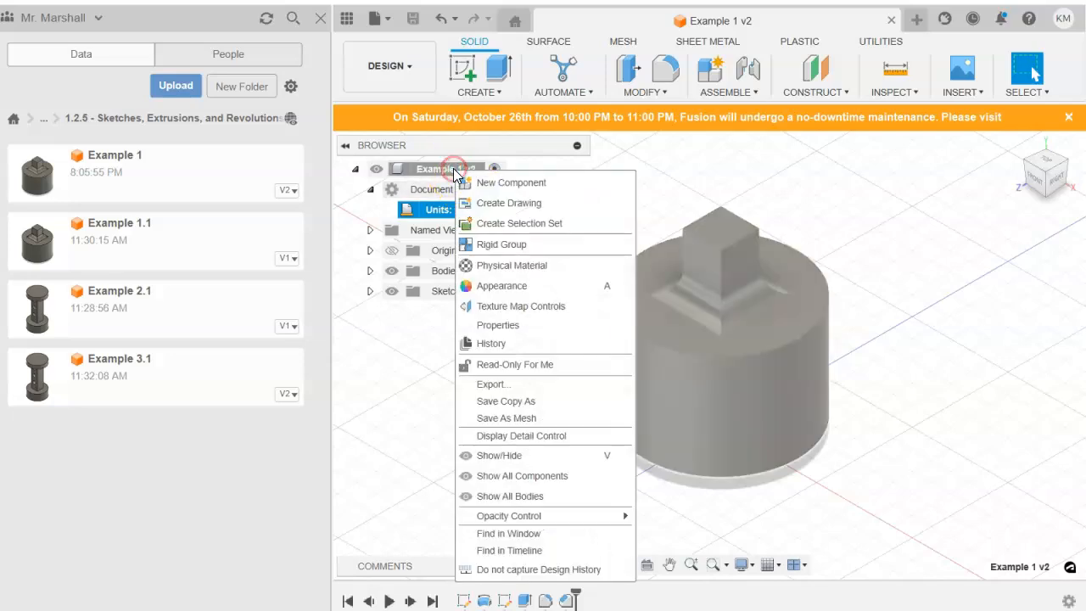
click(510, 204)
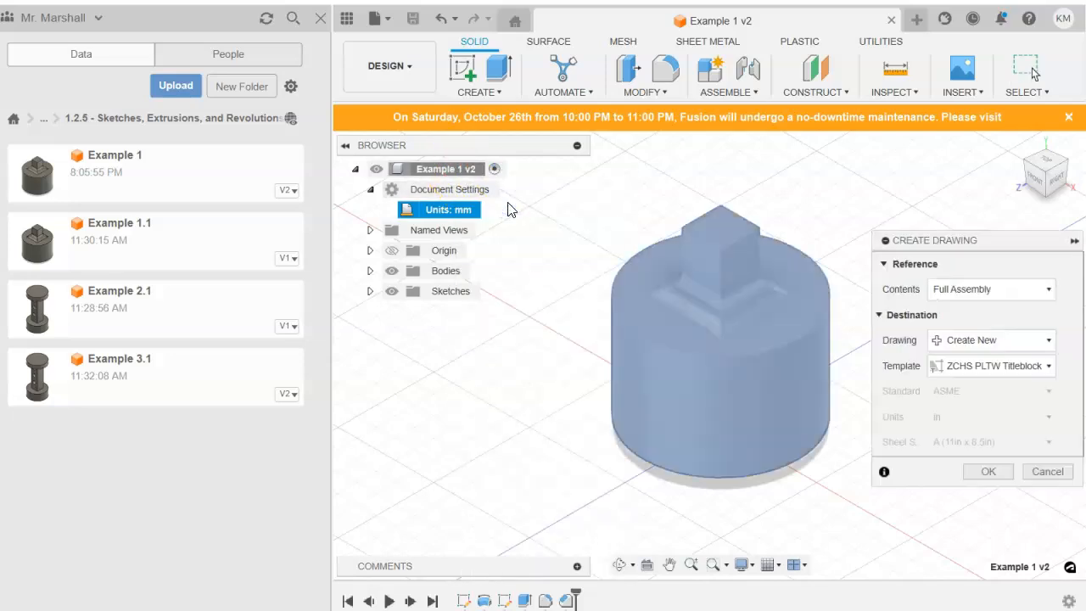
click(956, 366)
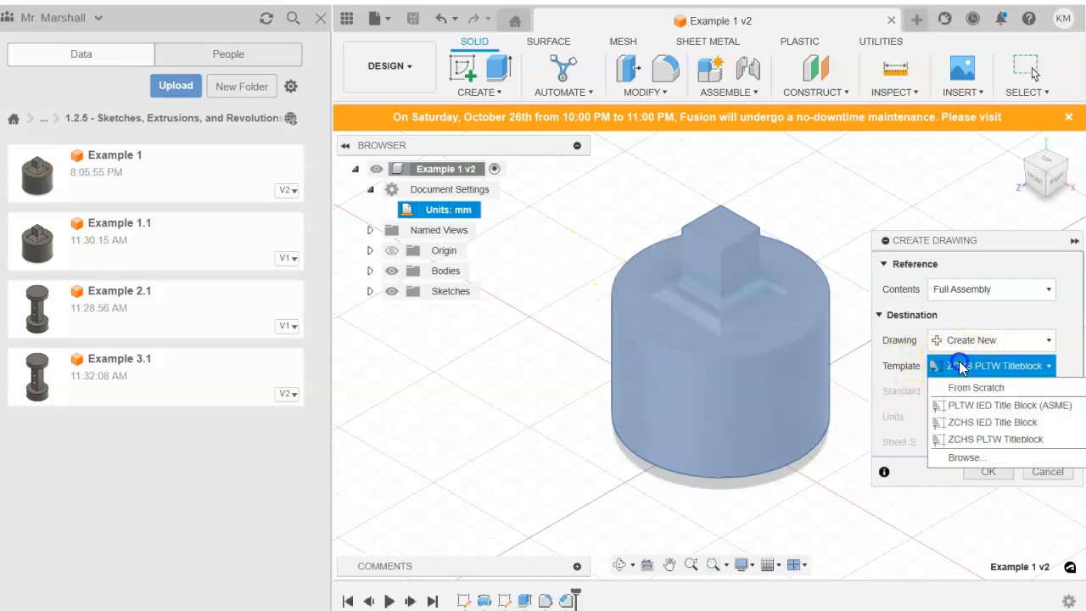
click(997, 448)
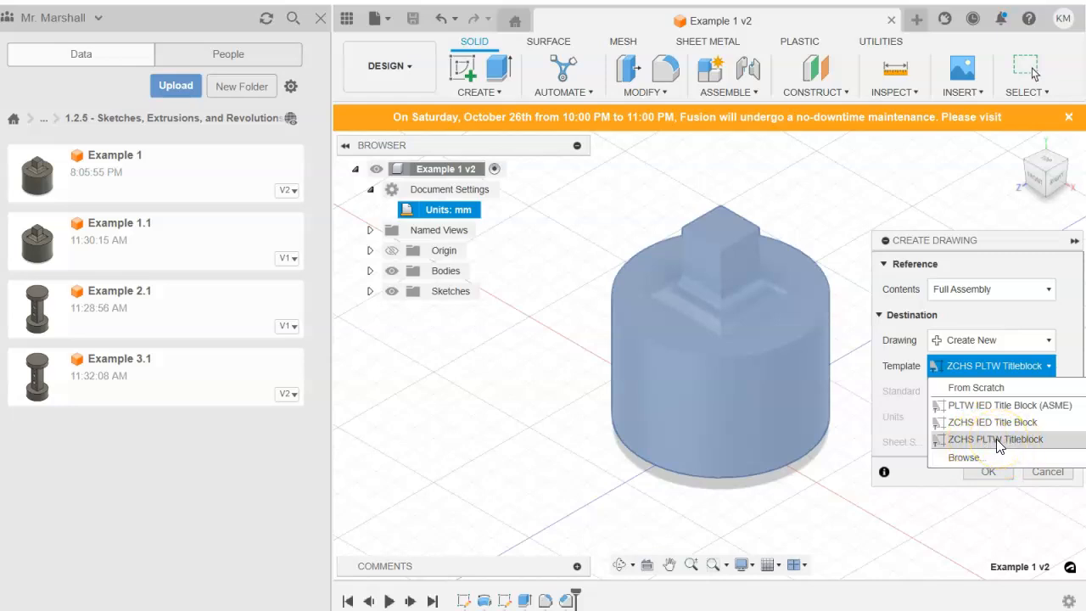
click(999, 443)
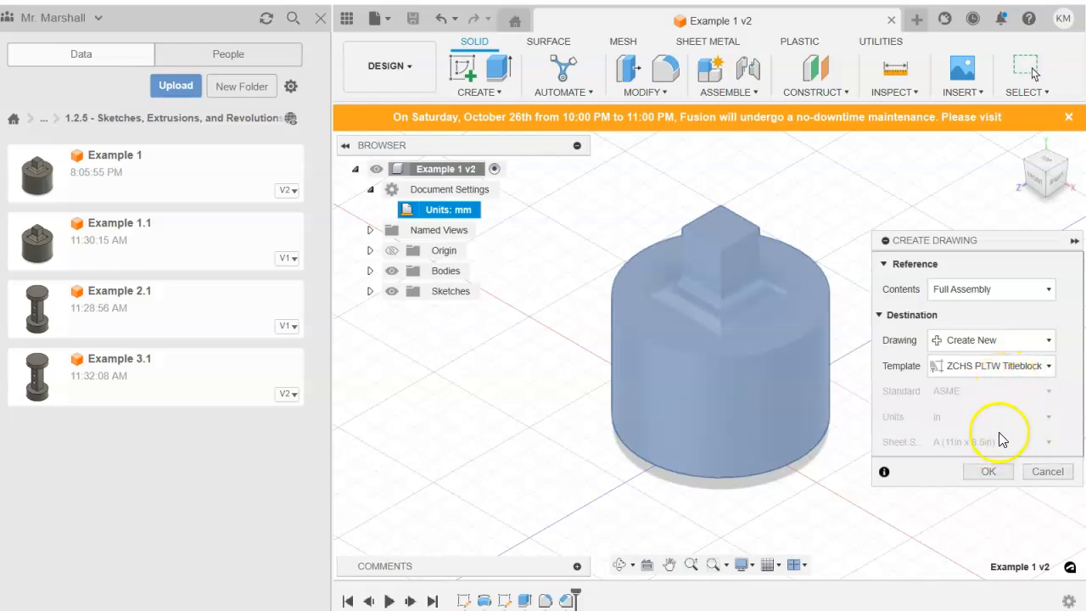
click(991, 472)
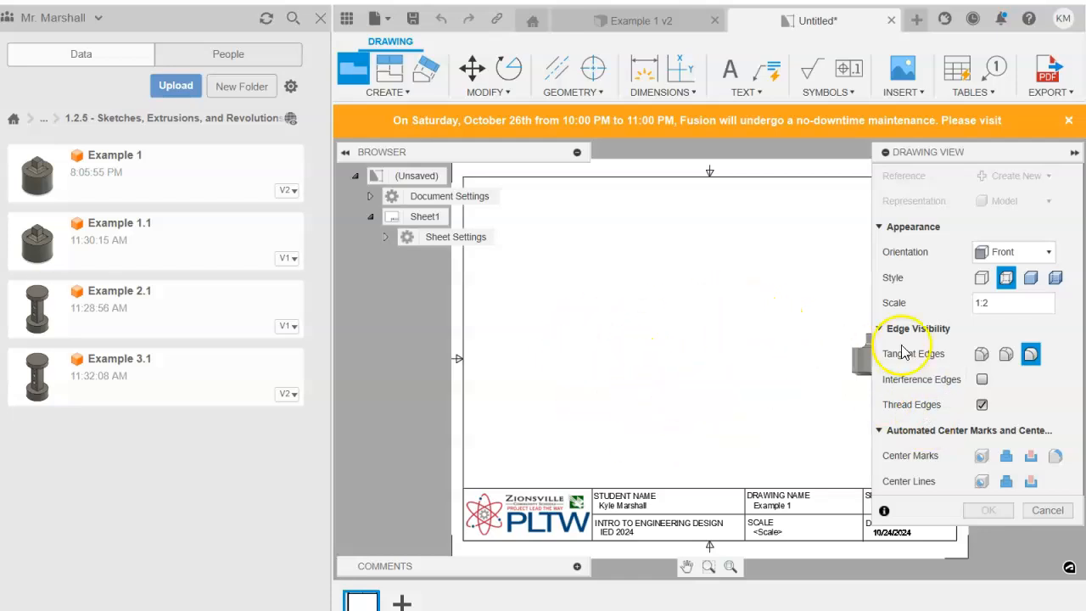
Place the front base view at 1:1 scale in the lower part of the sheet, left of center.
click(984, 306)
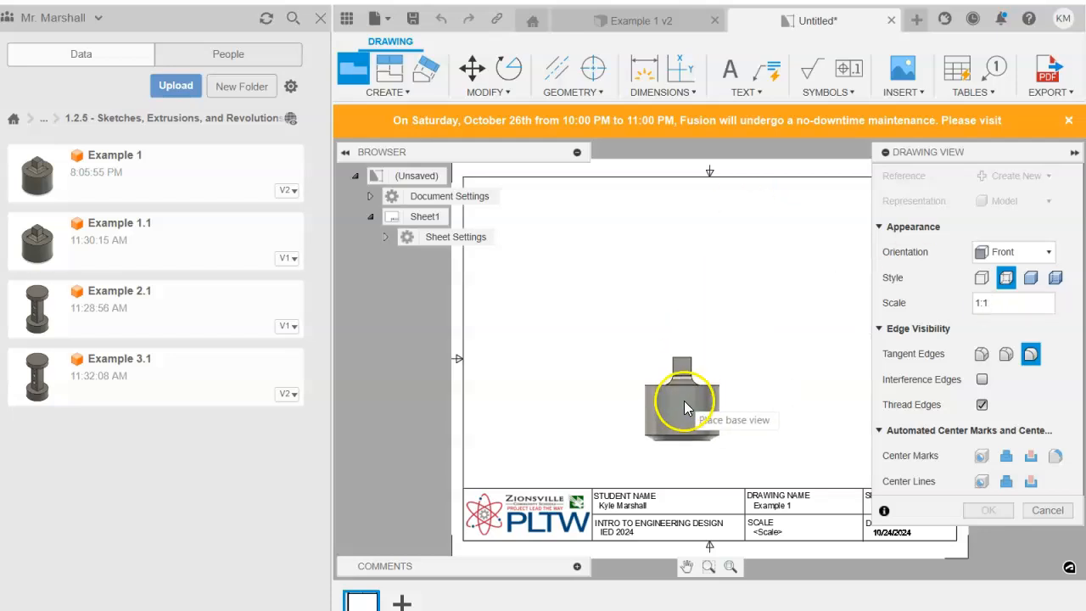
click(640, 396)
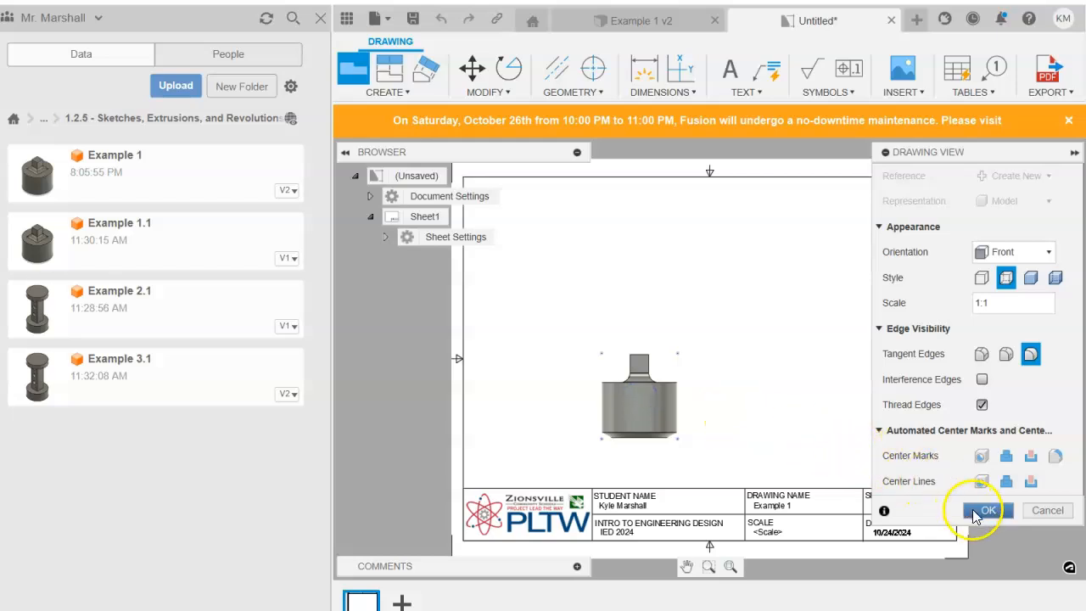
click(986, 510)
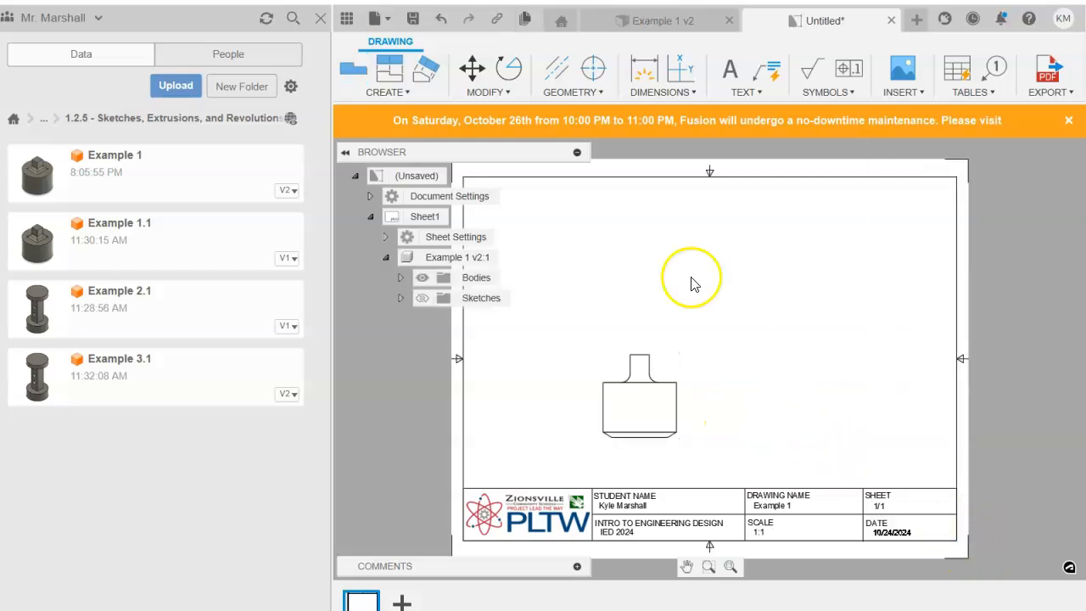
Project a top view above the front view and an isometric view to its upper right.
click(391, 77)
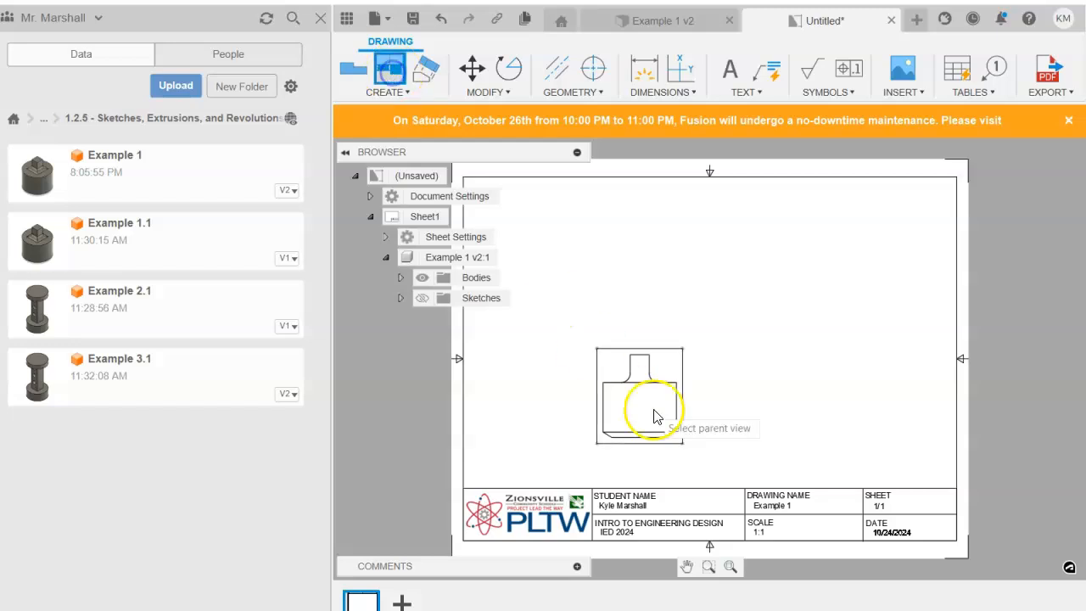
click(642, 410)
click(628, 264)
click(847, 285)
click(887, 269)
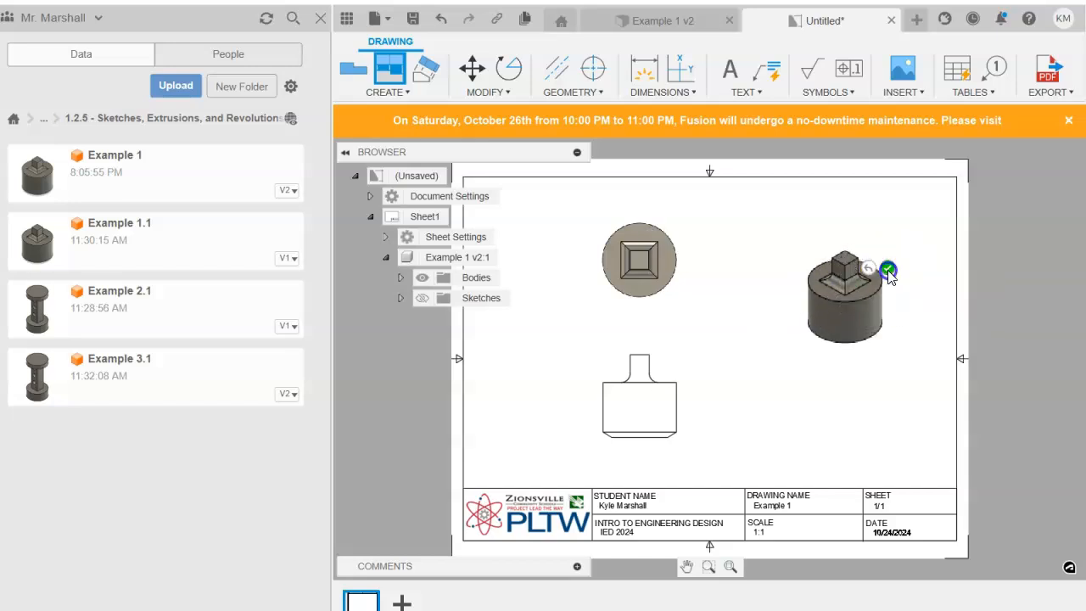
Set the new isometric view's style to shaded.
click(846, 323)
double_click(845, 320)
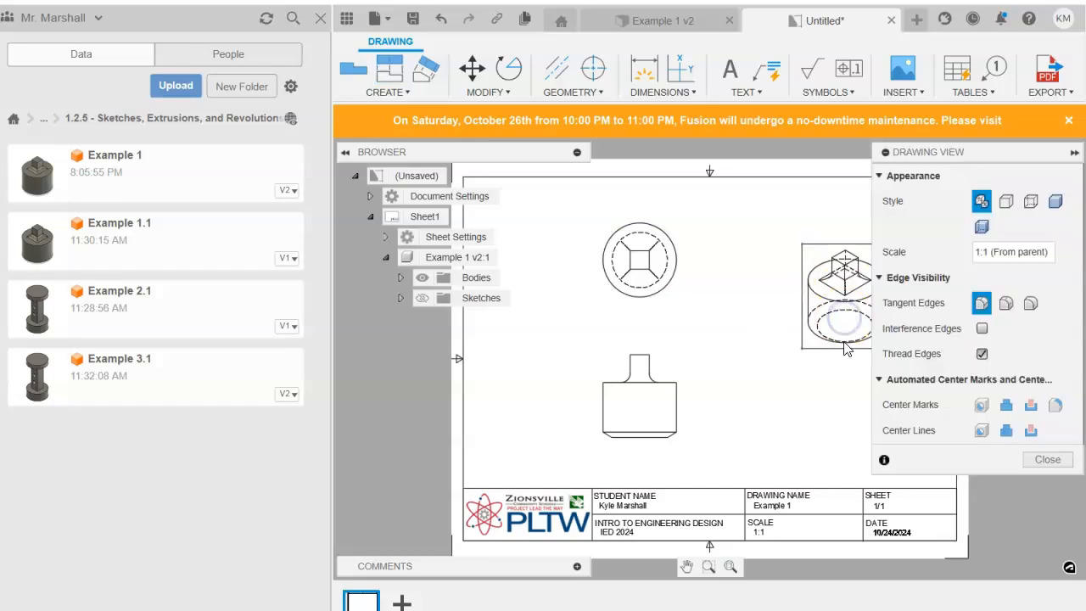
click(1053, 204)
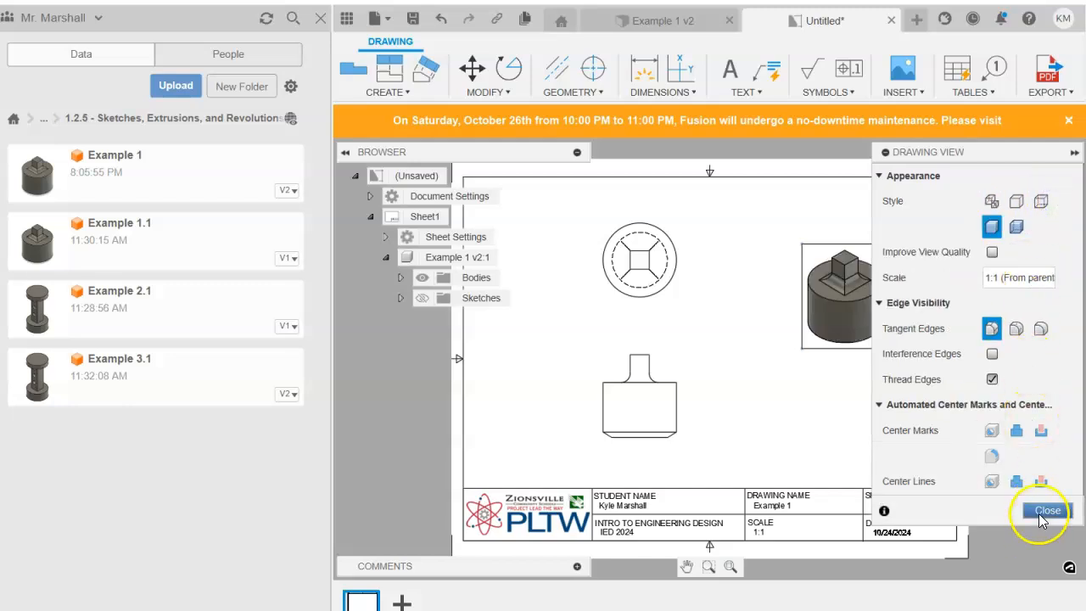
Add a center mark to the top view's circle and a vertical center line through the front view's cylindrical body.
click(1047, 510)
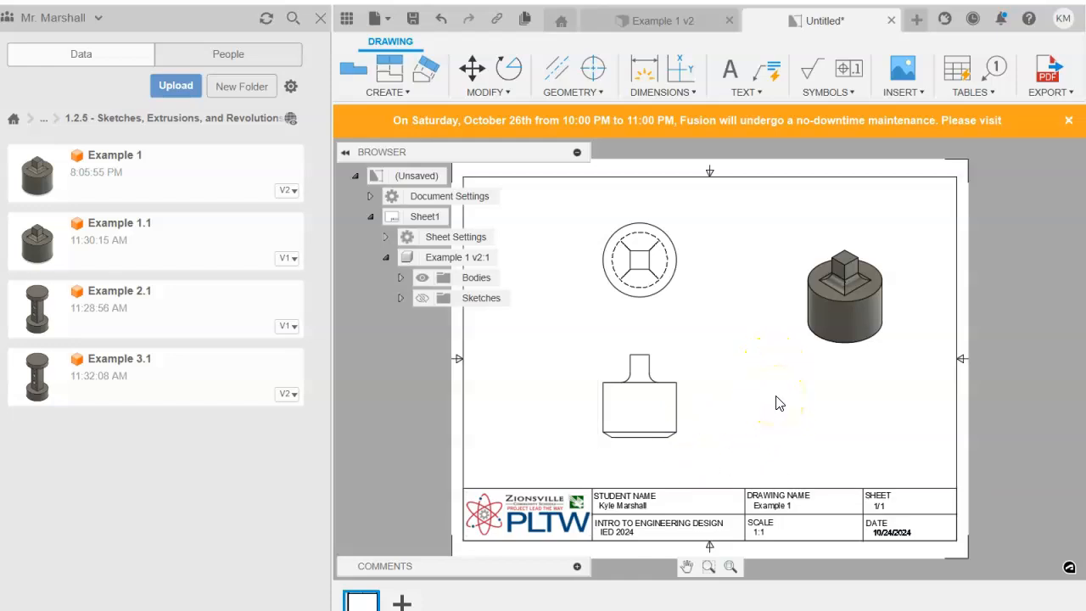
click(806, 356)
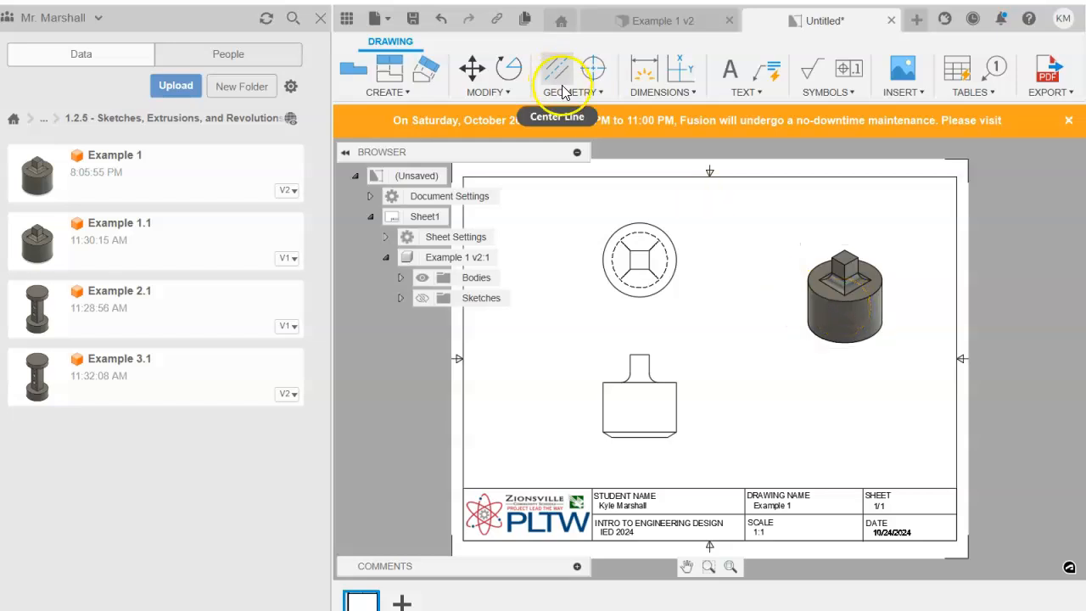
click(590, 71)
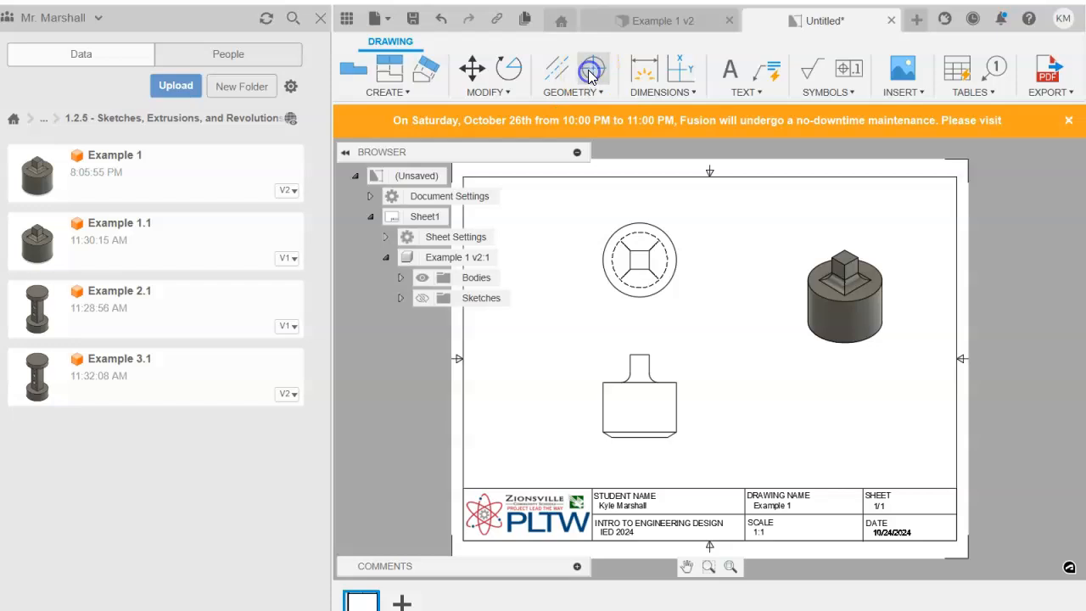
click(652, 285)
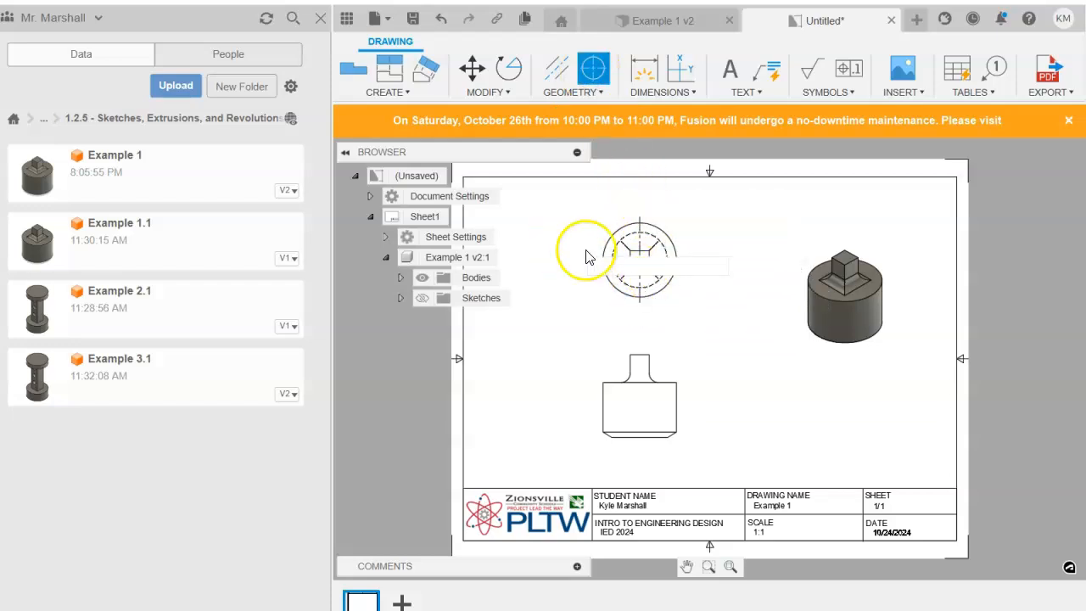
click(661, 485)
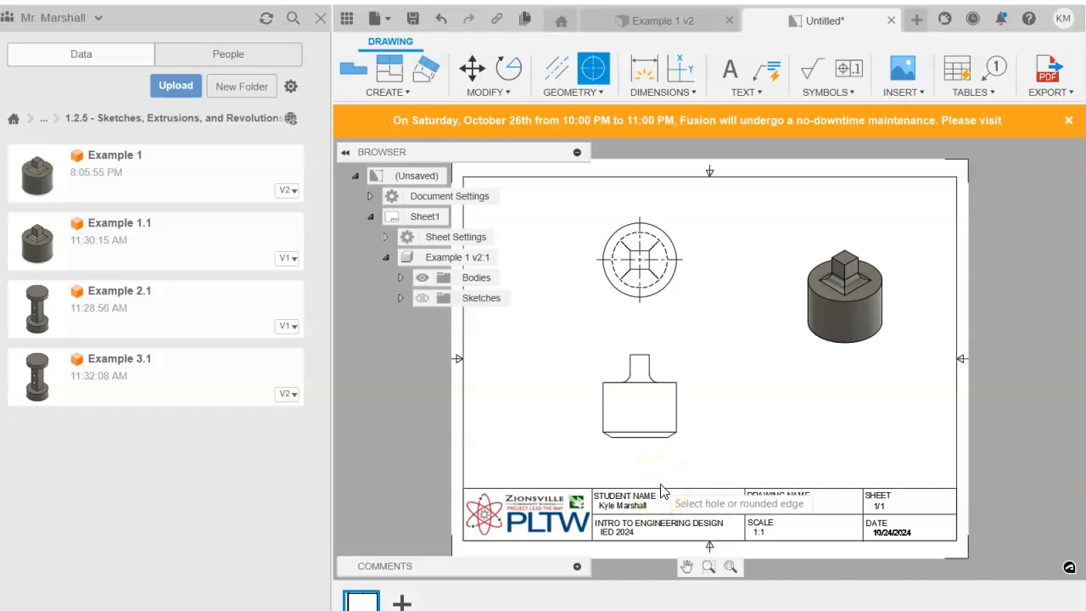
click(659, 472)
click(557, 68)
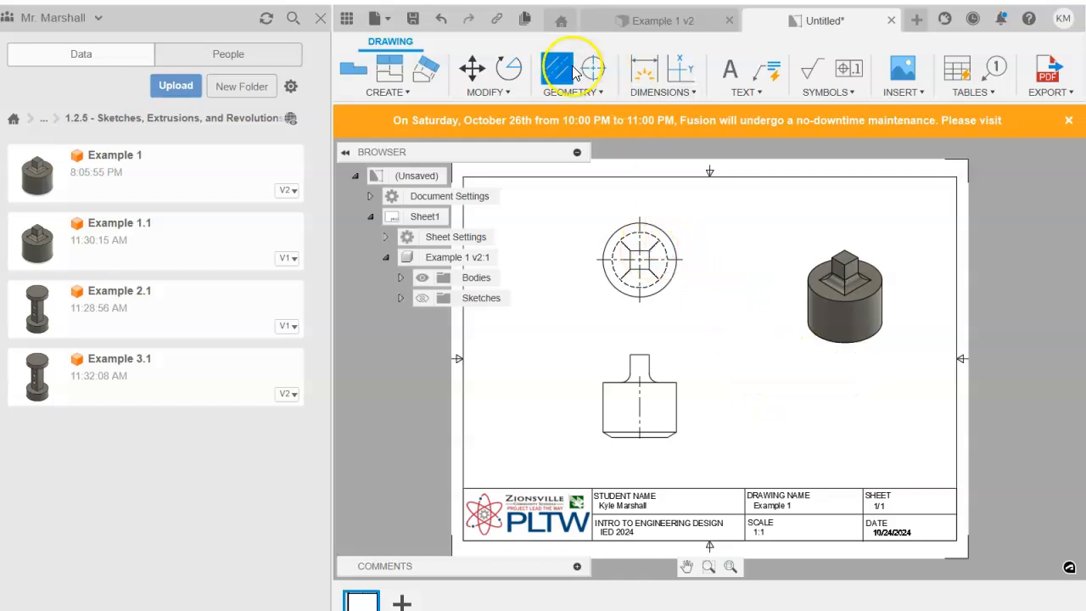
Dimension the center square in the top view, placing its height to the left of the view and its width below.
click(642, 75)
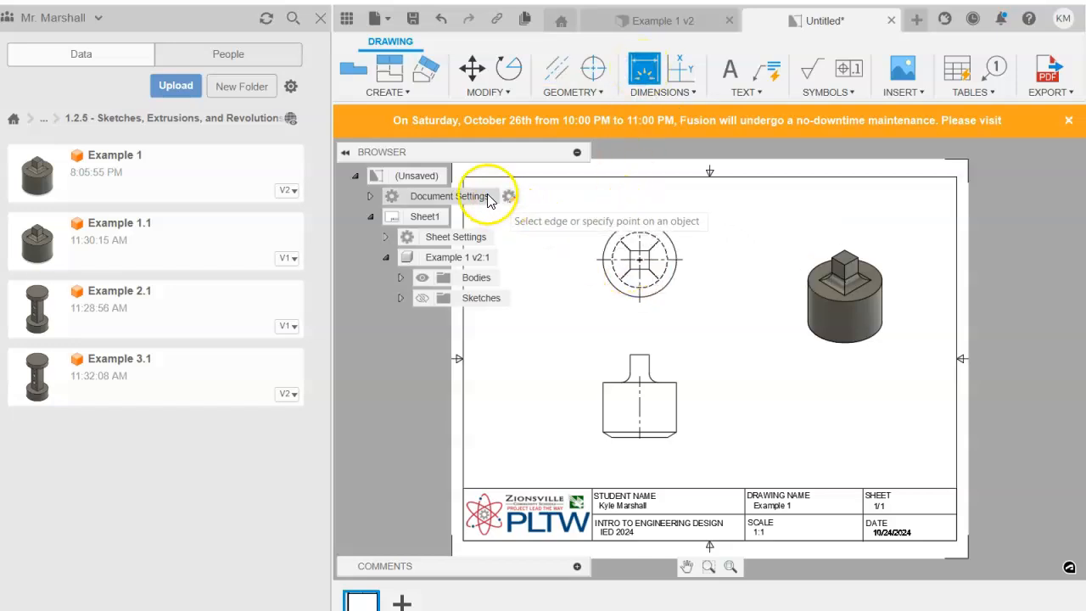
scroll(632, 263, up, 2)
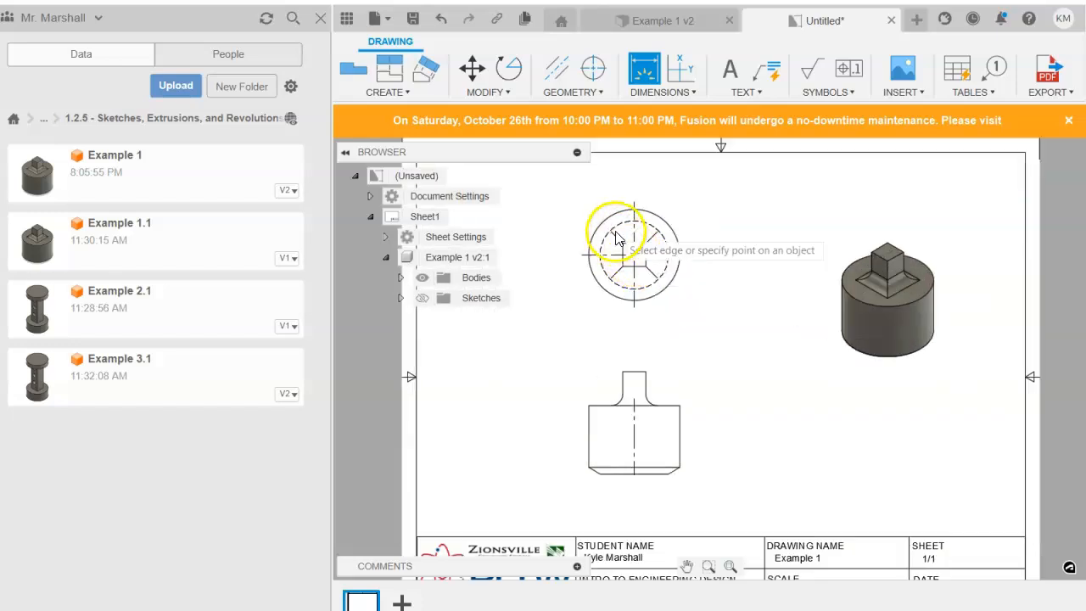
scroll(617, 240, up, 2)
click(621, 253)
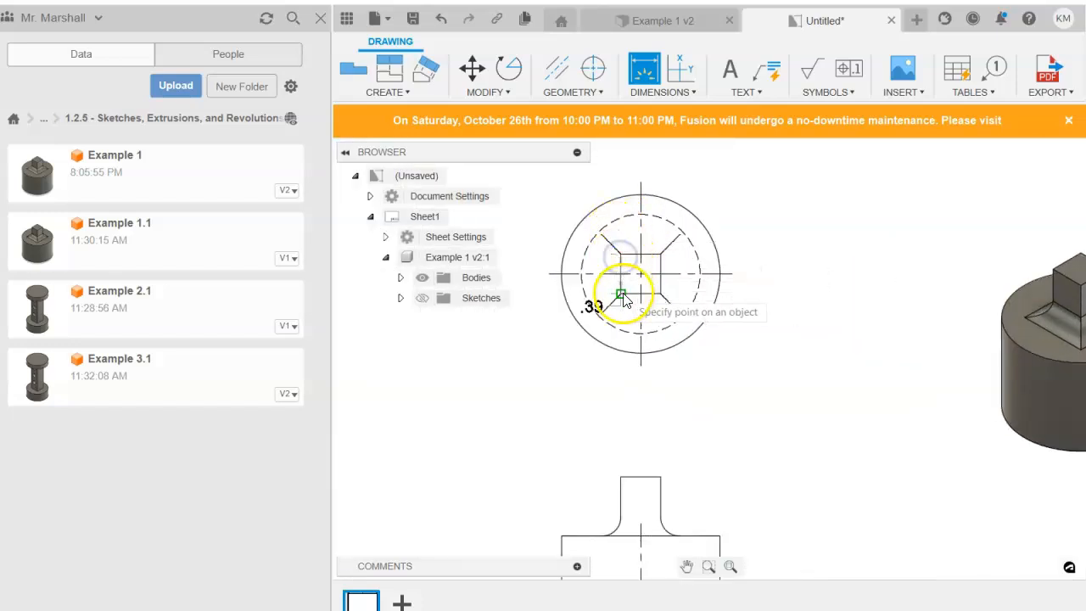
click(621, 296)
middle_drag(541, 294, 599, 298)
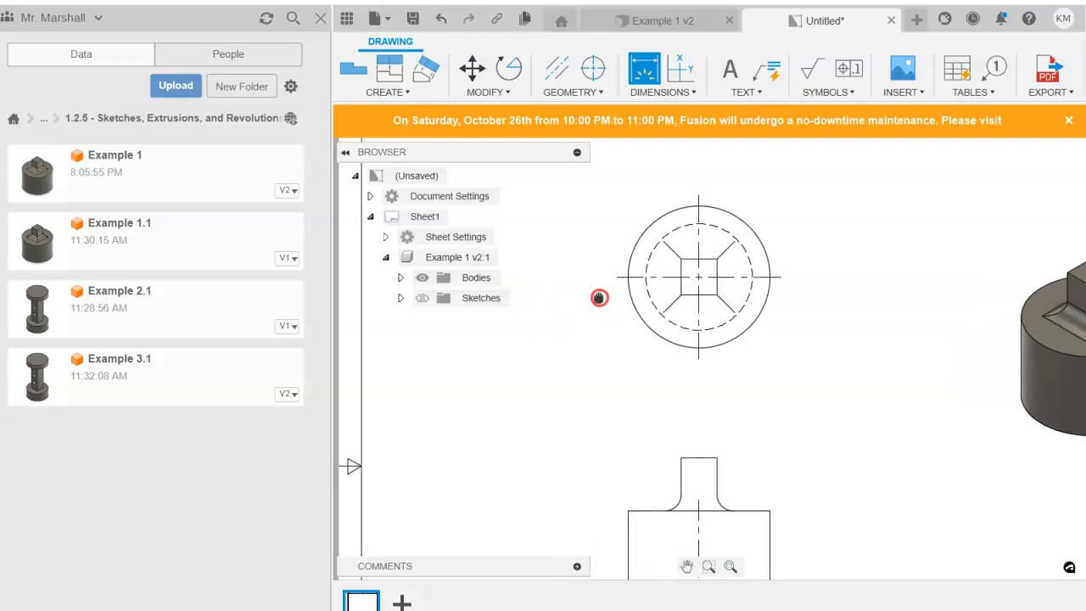
click(578, 293)
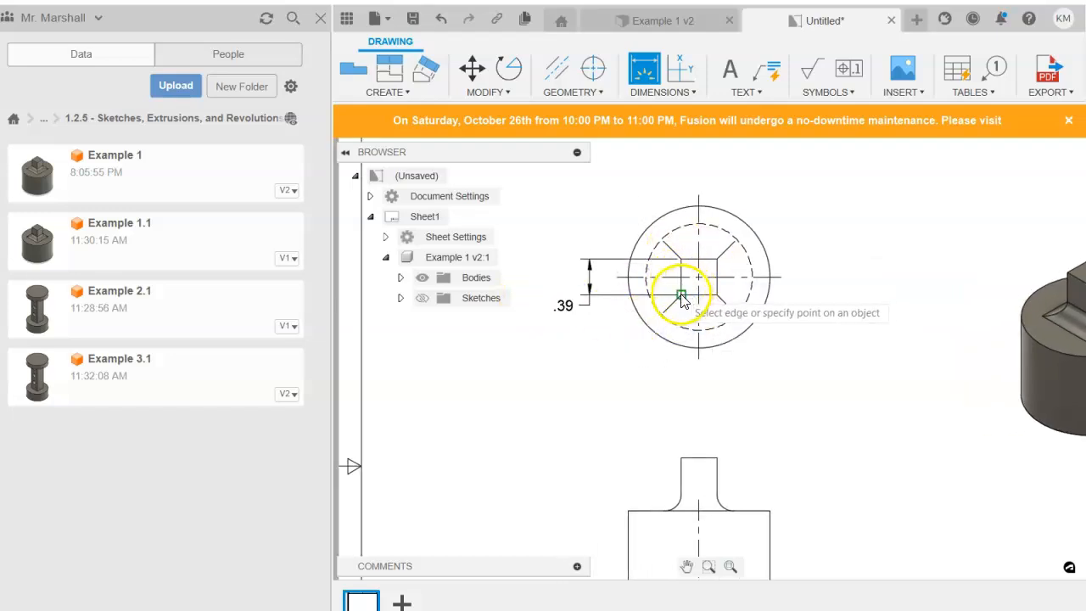
click(702, 307)
click(722, 295)
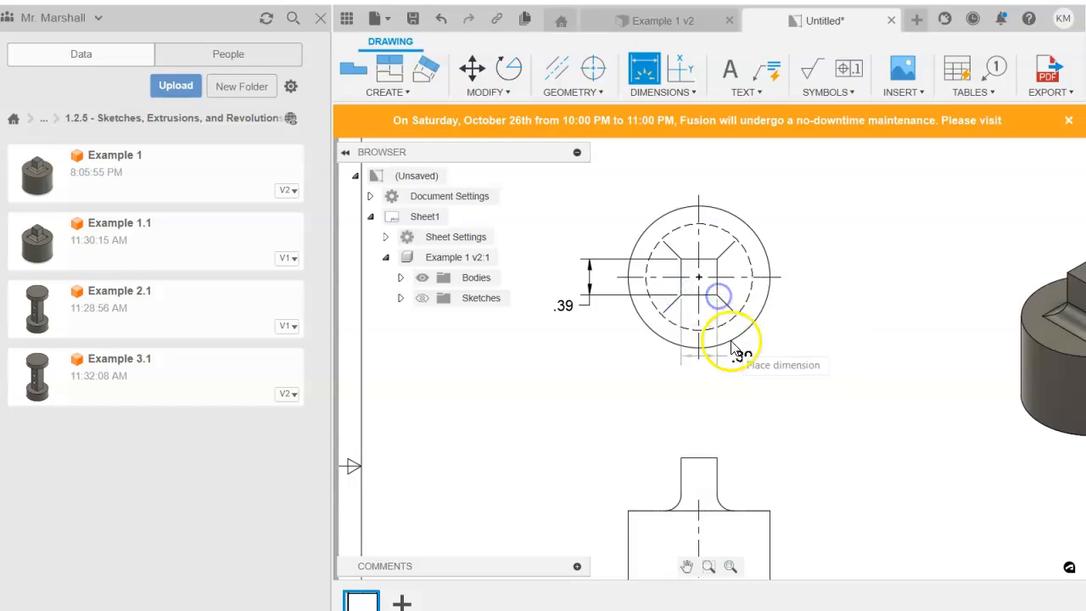
click(737, 383)
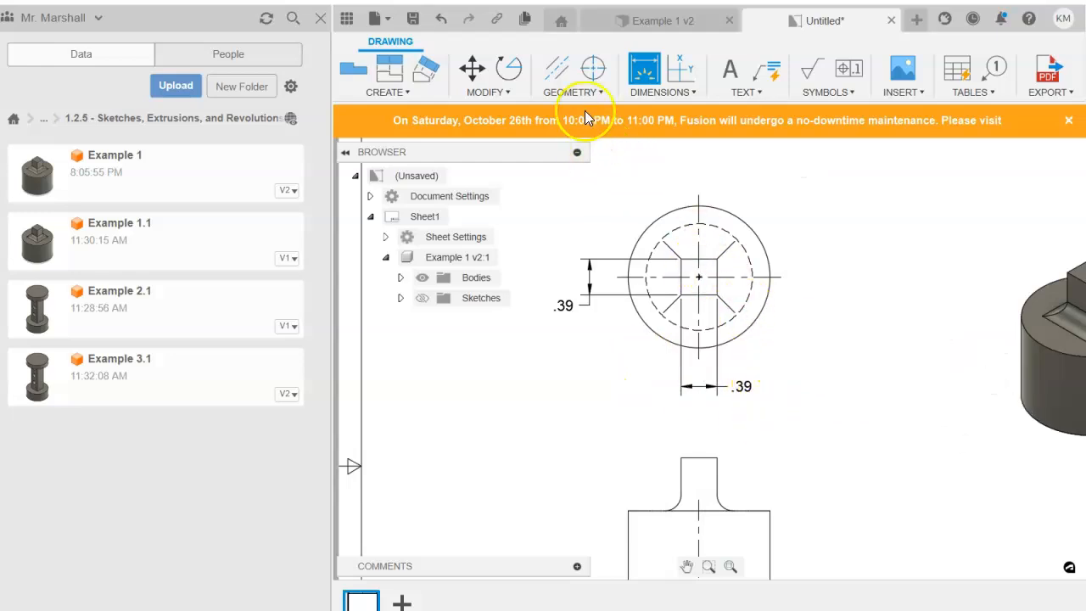
Dimension the horizontal distance from the top view's center mark to the square's lower-right corner, placing it above the width dimension.
click(700, 277)
click(717, 297)
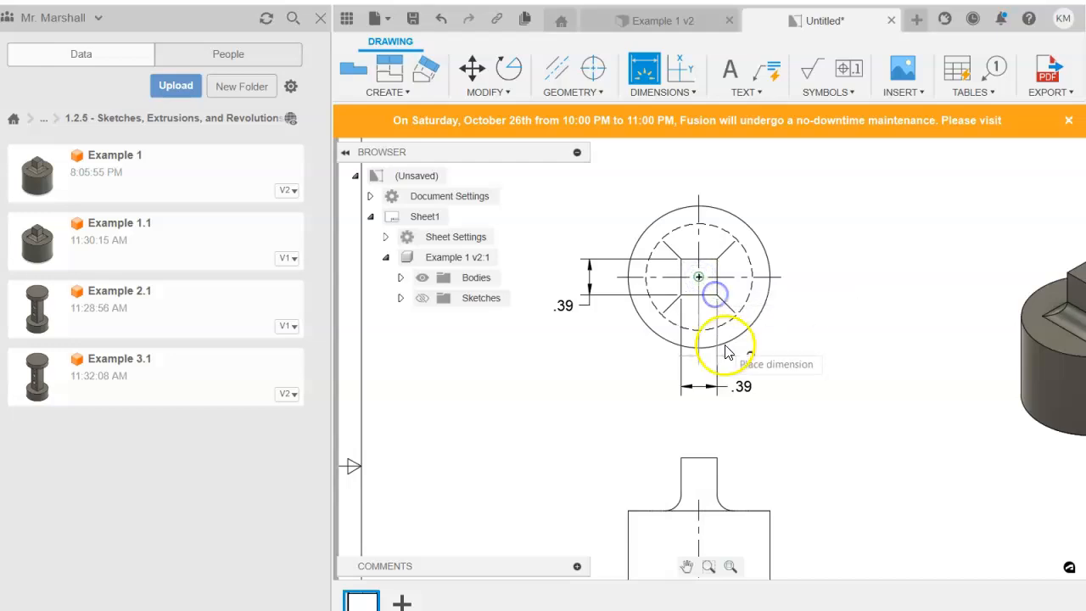
click(726, 389)
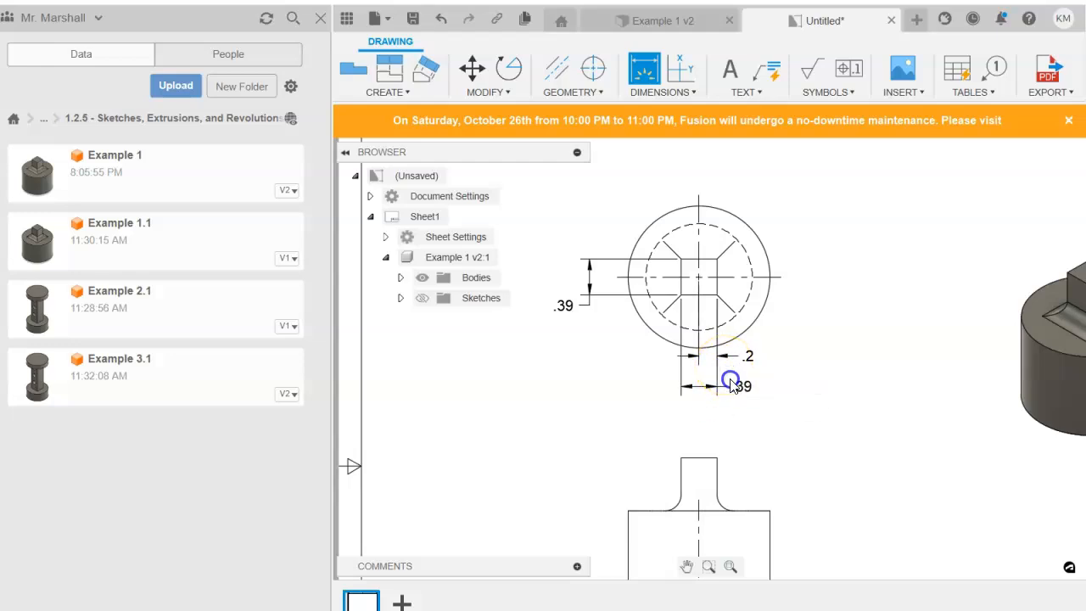
Move both horizontal dimensions farther below the top view and the square's height dimension farther left to space them out.
click(740, 392)
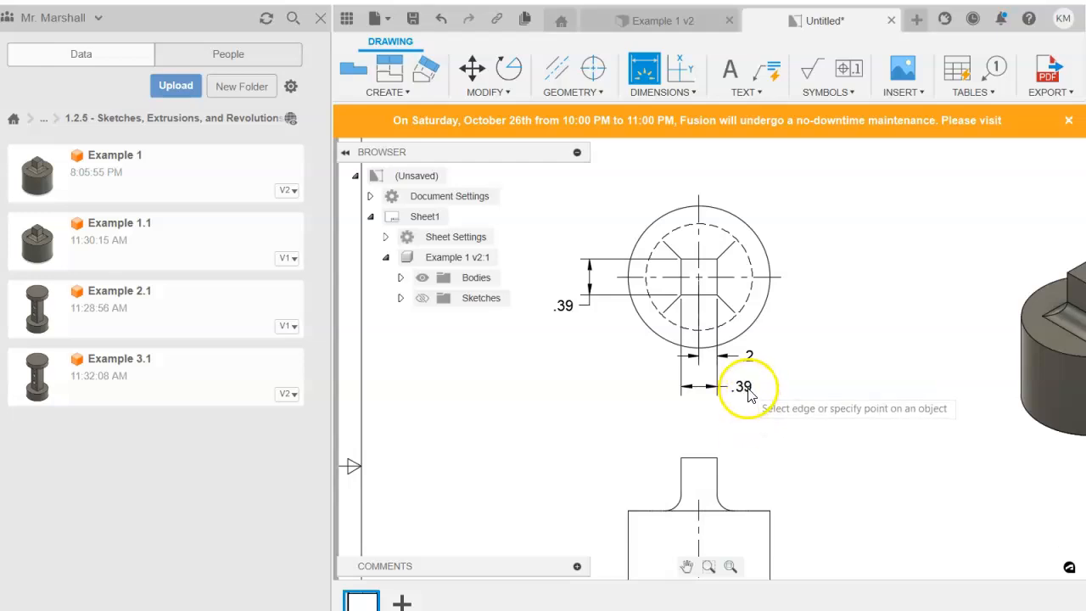
key(Escape)
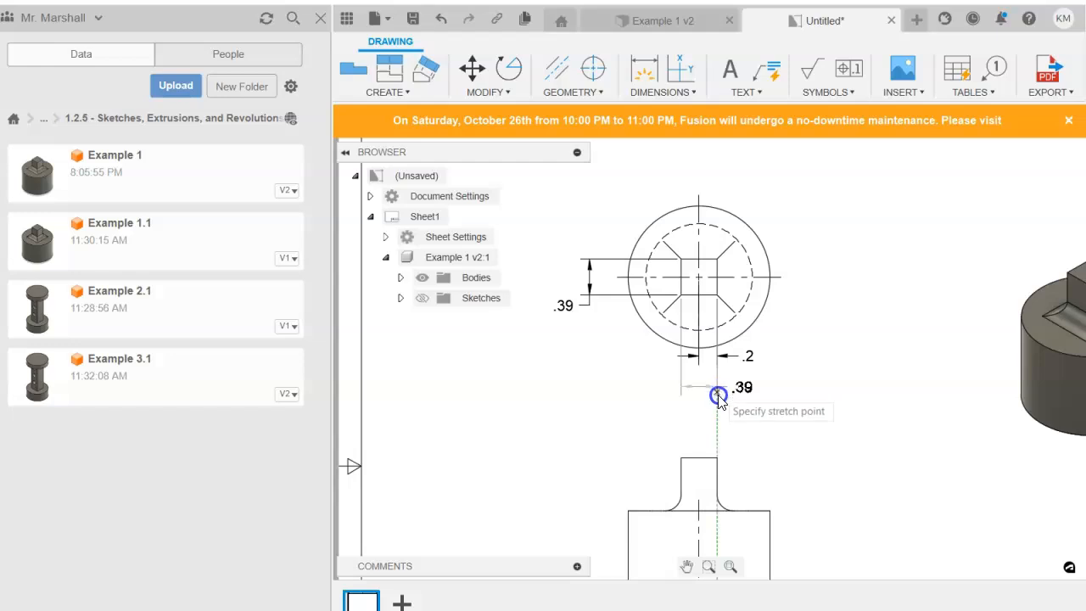
click(717, 413)
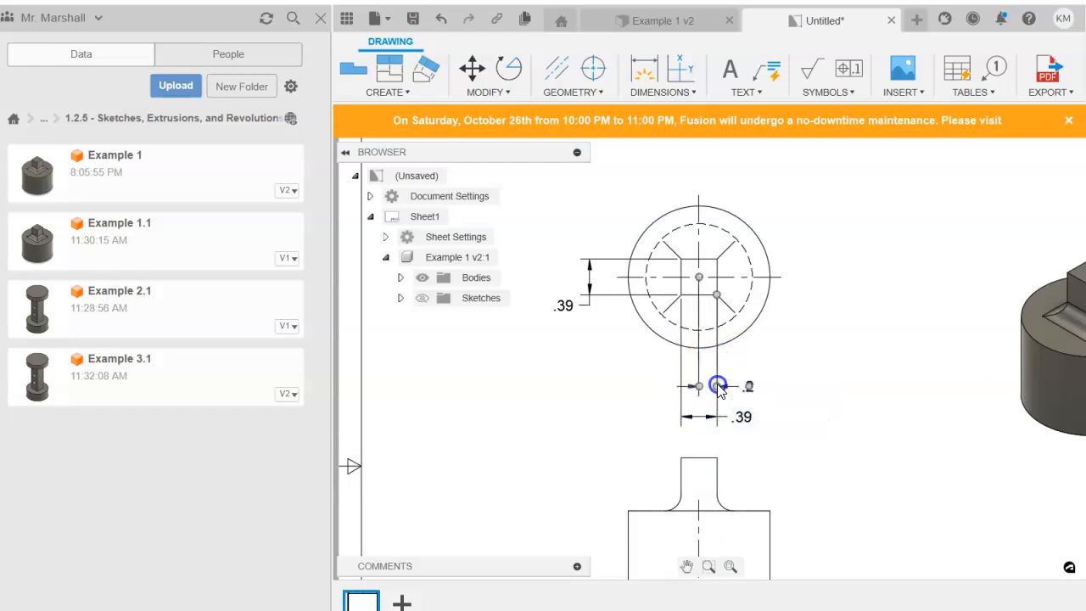
click(841, 380)
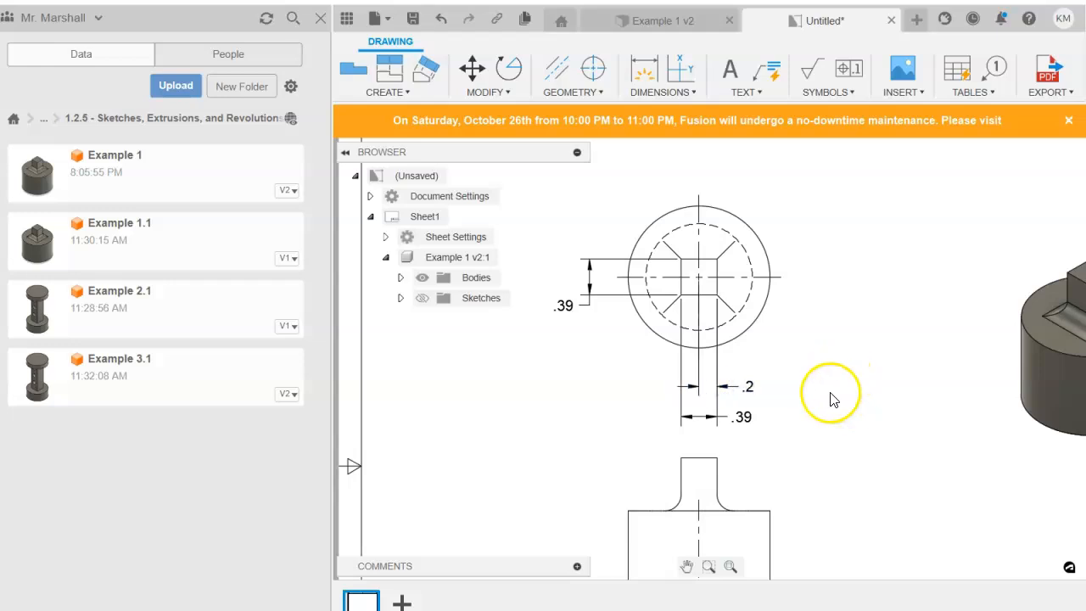
click(566, 275)
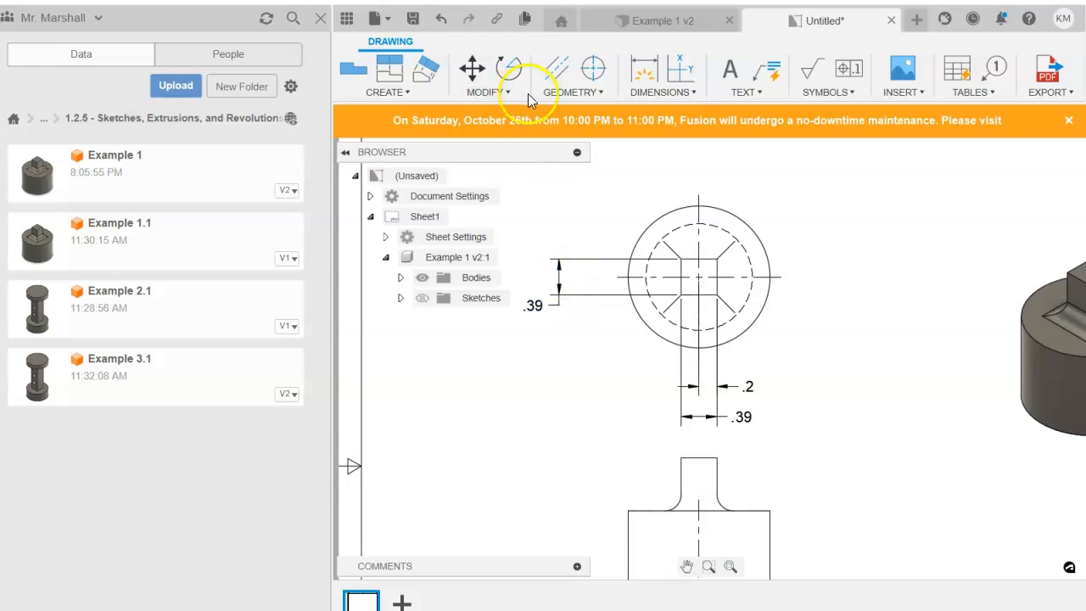
Dimension the vertical distance from the center mark to the square's lower-left corner, placing it inside the height dimension.
click(633, 78)
click(698, 277)
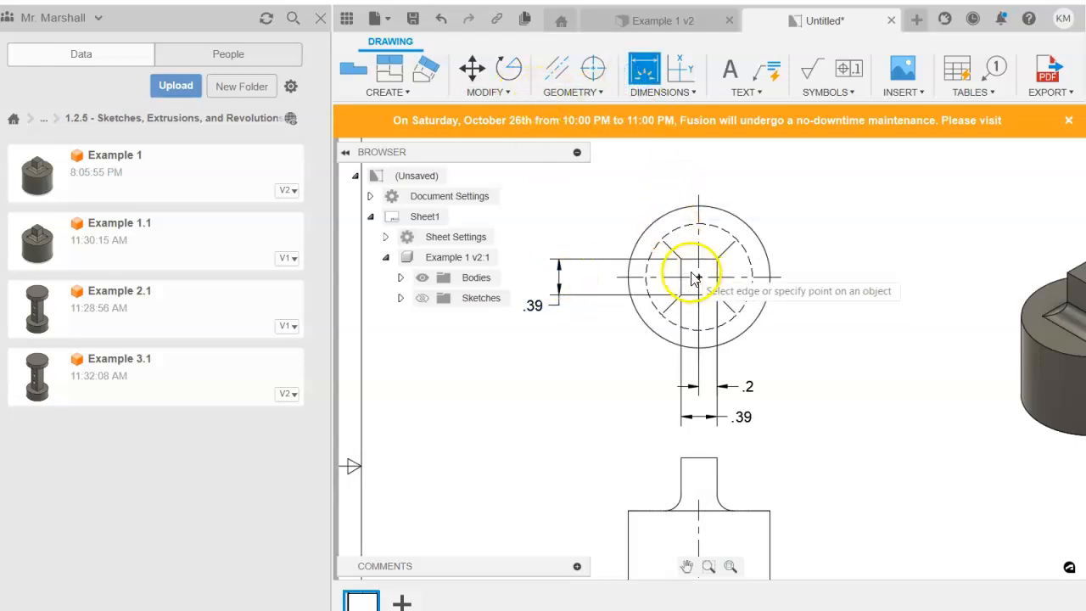
click(682, 295)
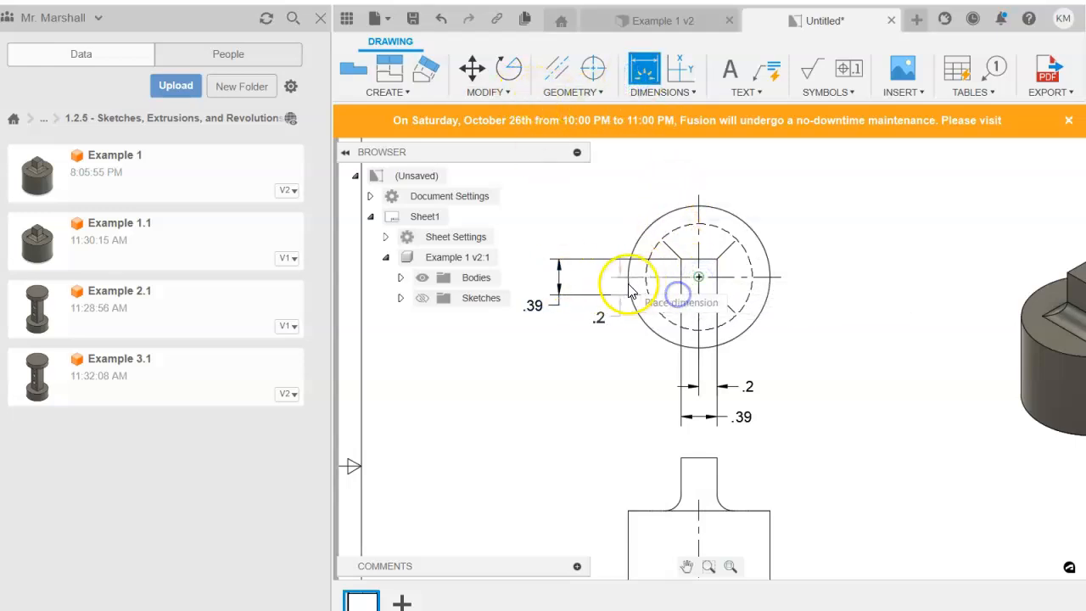
click(600, 287)
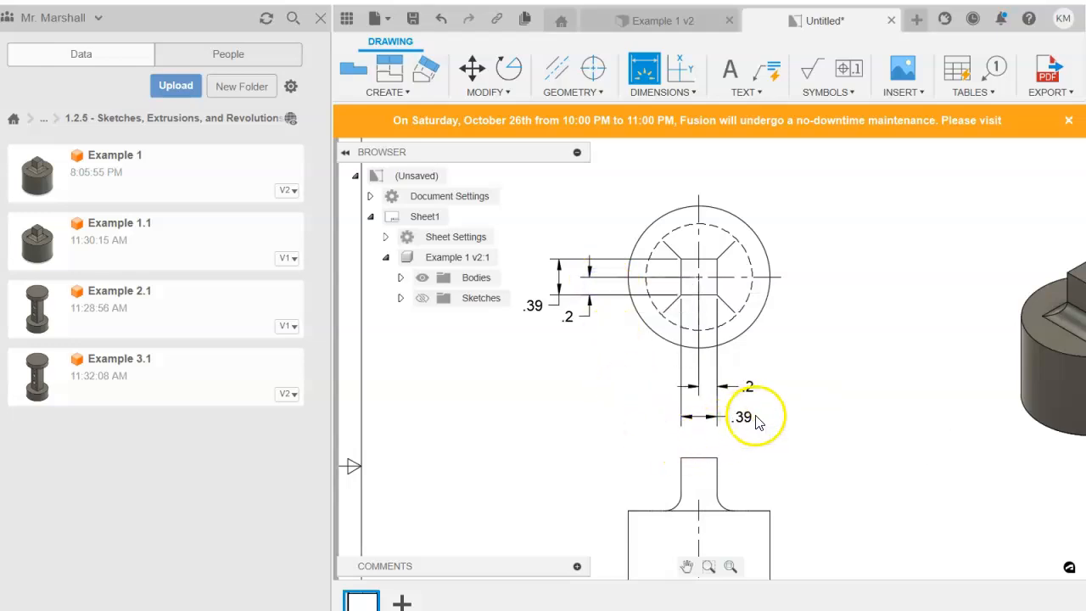
key(Escape)
Dimension the outer circle's diameter in the top view, placing the label at the circle's upper left.
scroll(757, 357, down, 2)
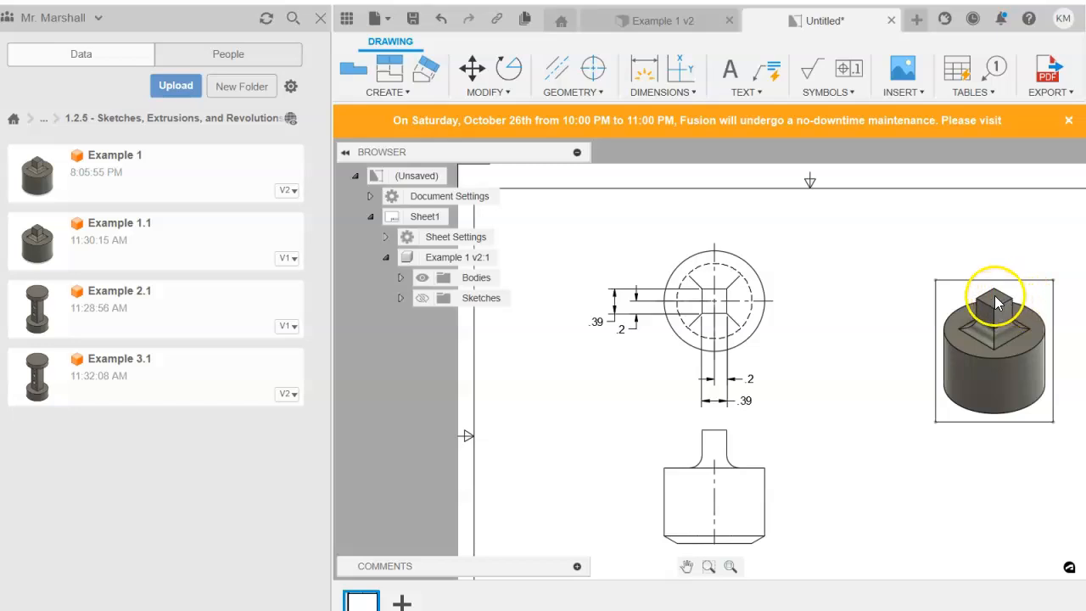
click(644, 70)
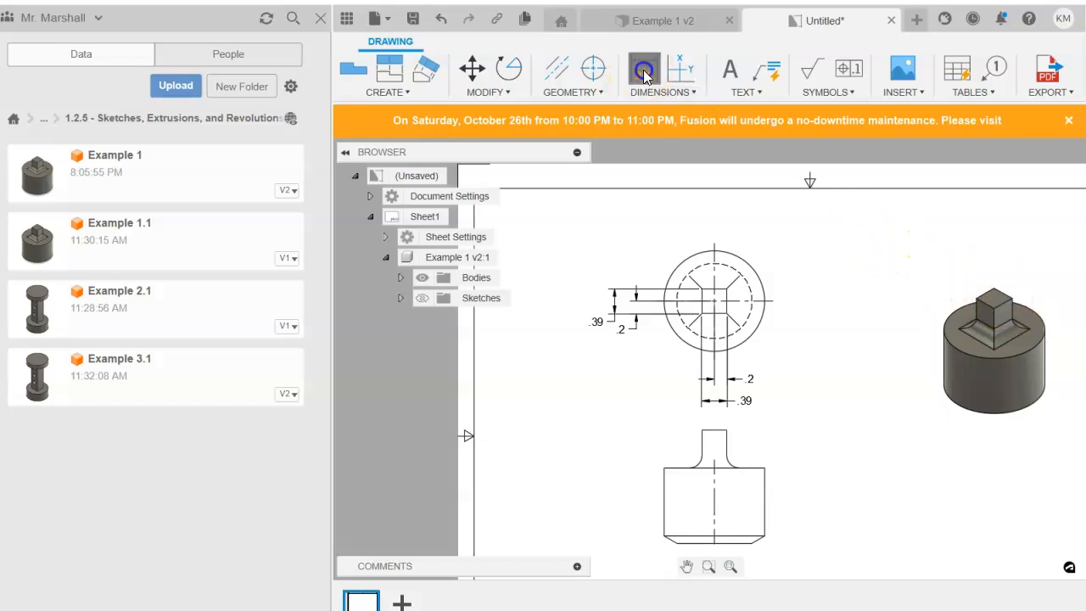
click(679, 265)
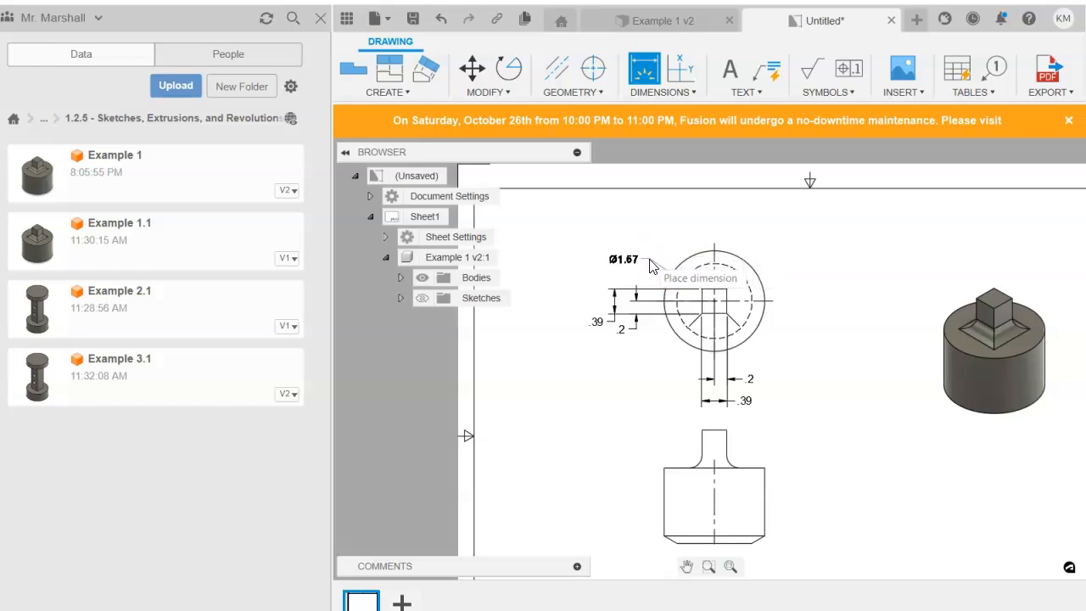
click(650, 266)
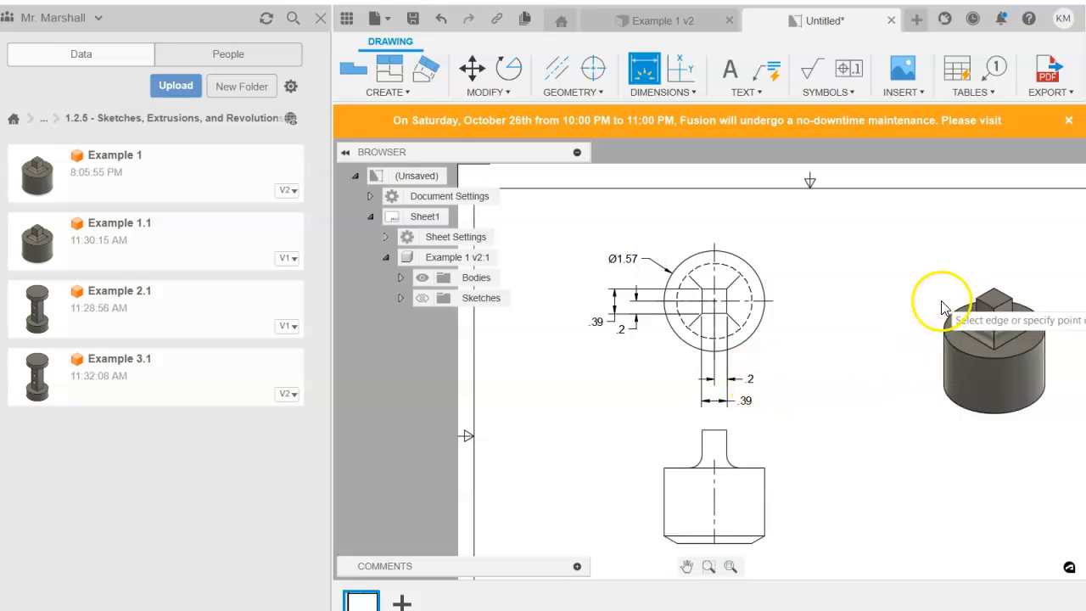
Dimension the full height of the cylindrical body in the front view, including the bottom chamfer, to the right of the view.
scroll(824, 388, down, 3)
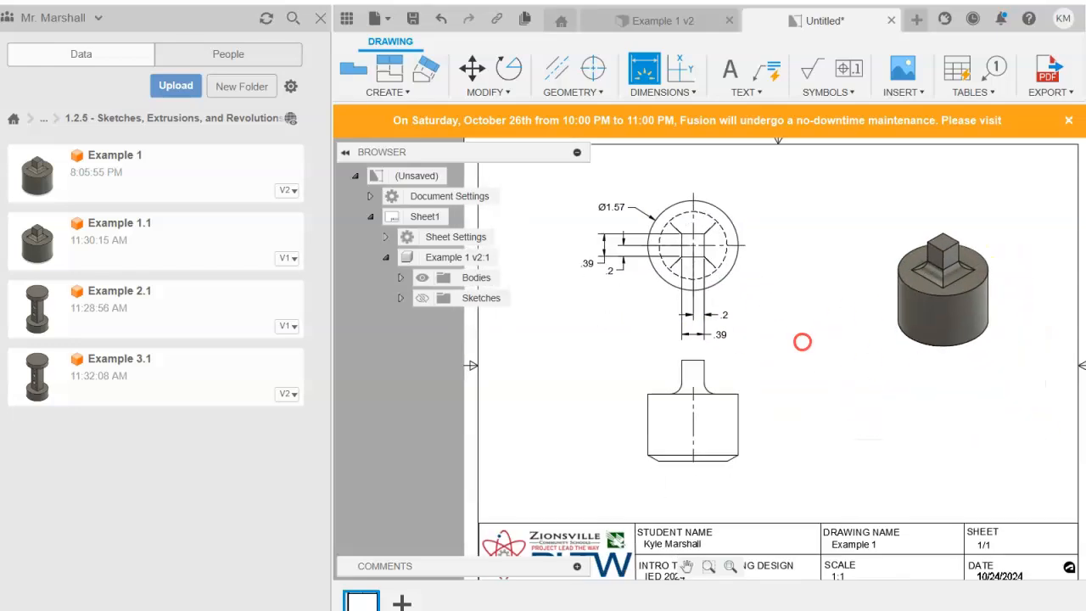
scroll(802, 342, up, 1)
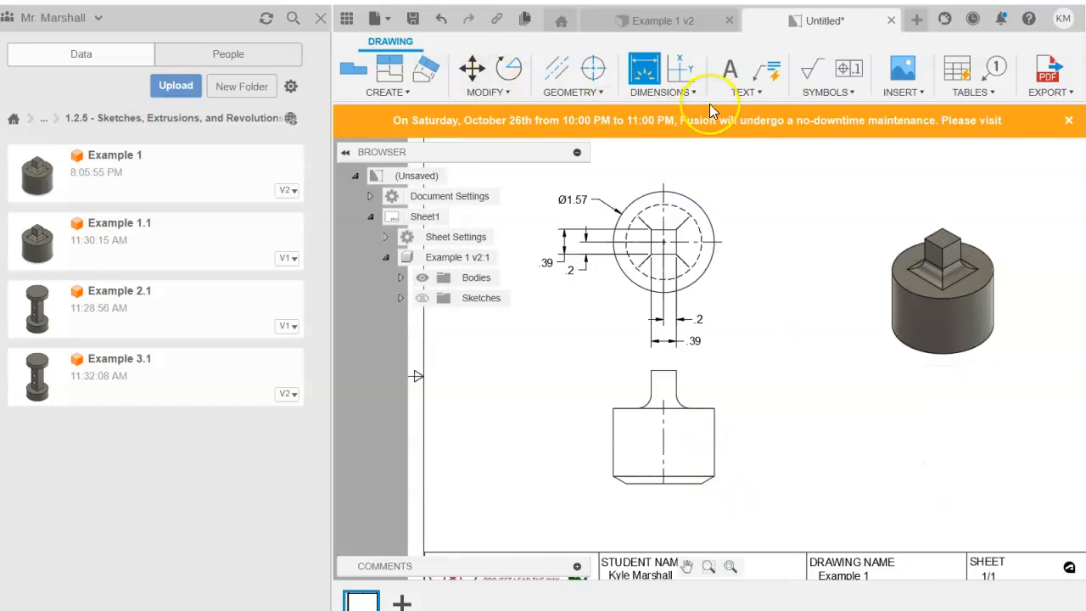
click(714, 409)
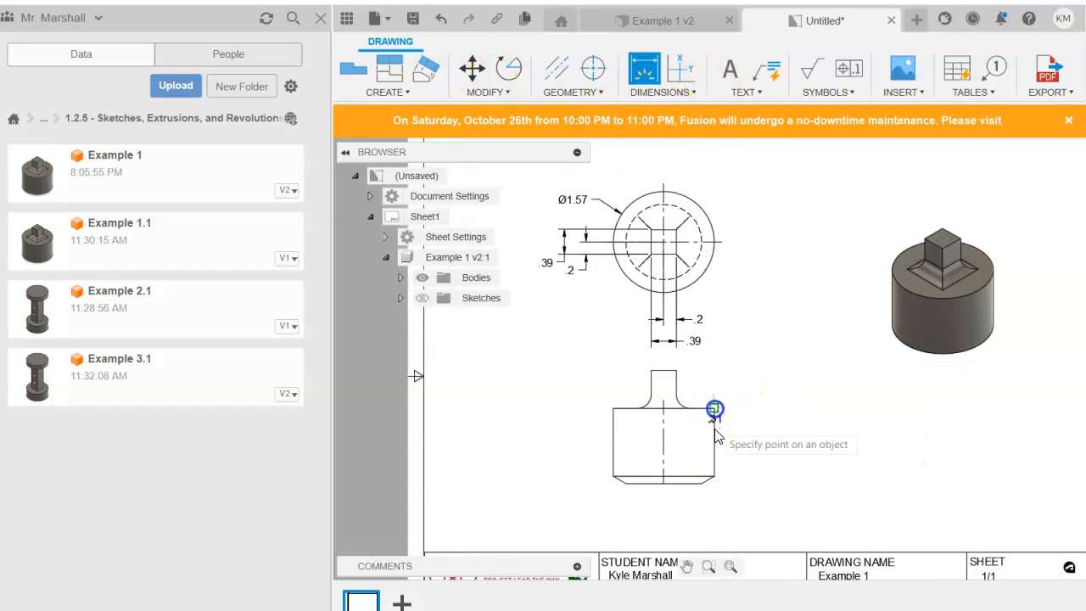
click(711, 482)
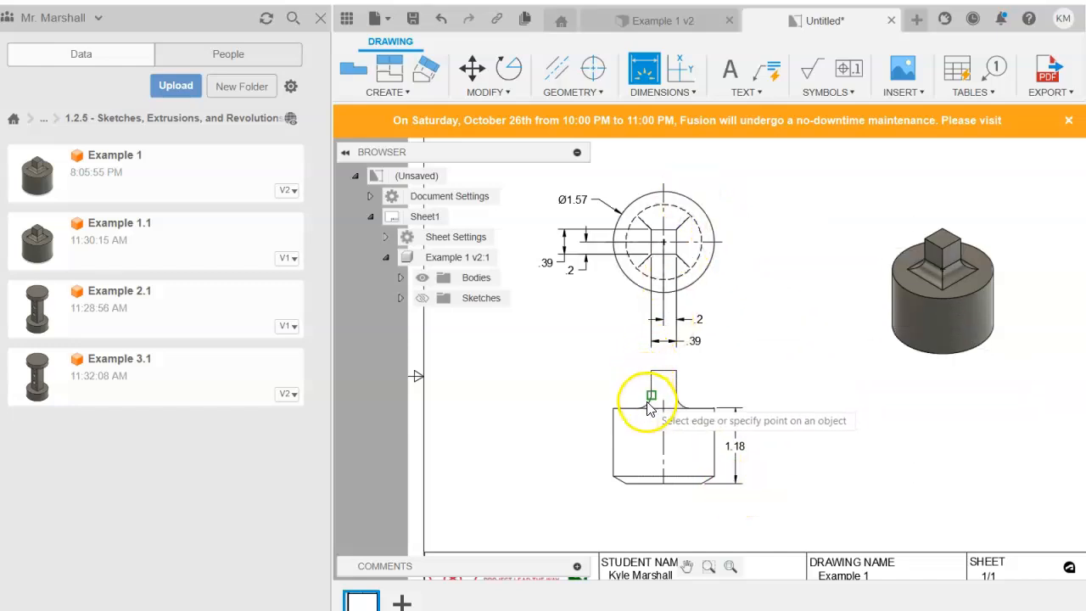
Dimension the radius of the left fillet at the post's base in the front view, placing the label to its upper left.
scroll(665, 376, up, 3)
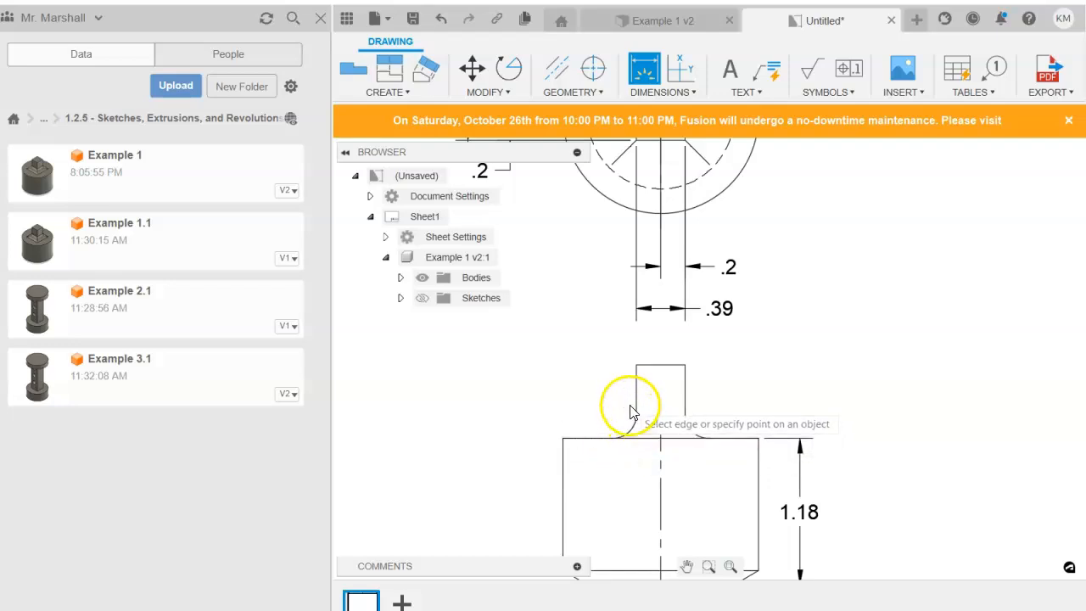
scroll(636, 429, up, 2)
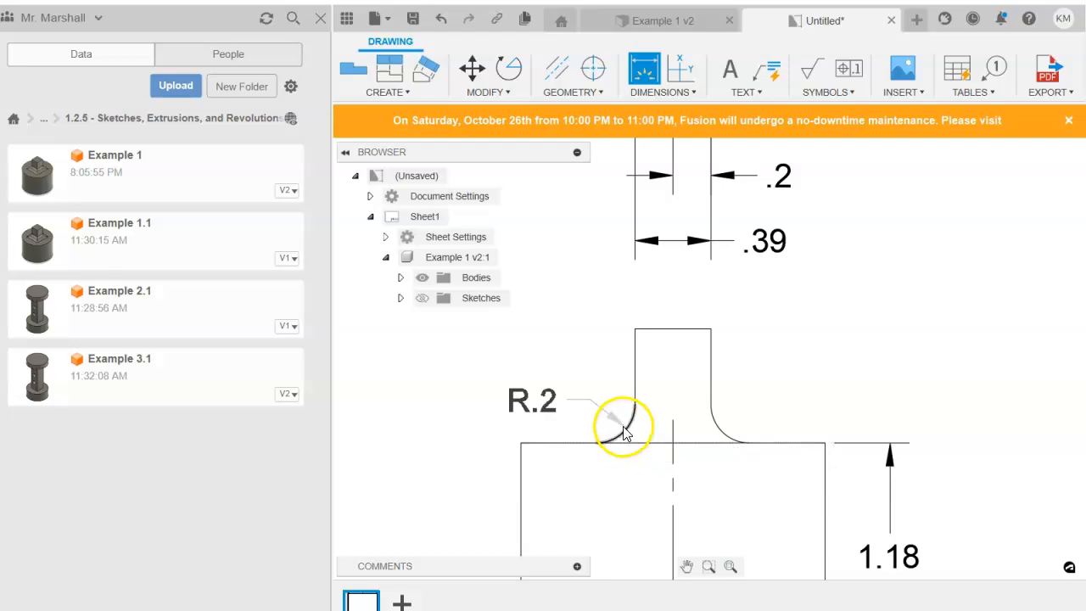
scroll(577, 395, down, 2)
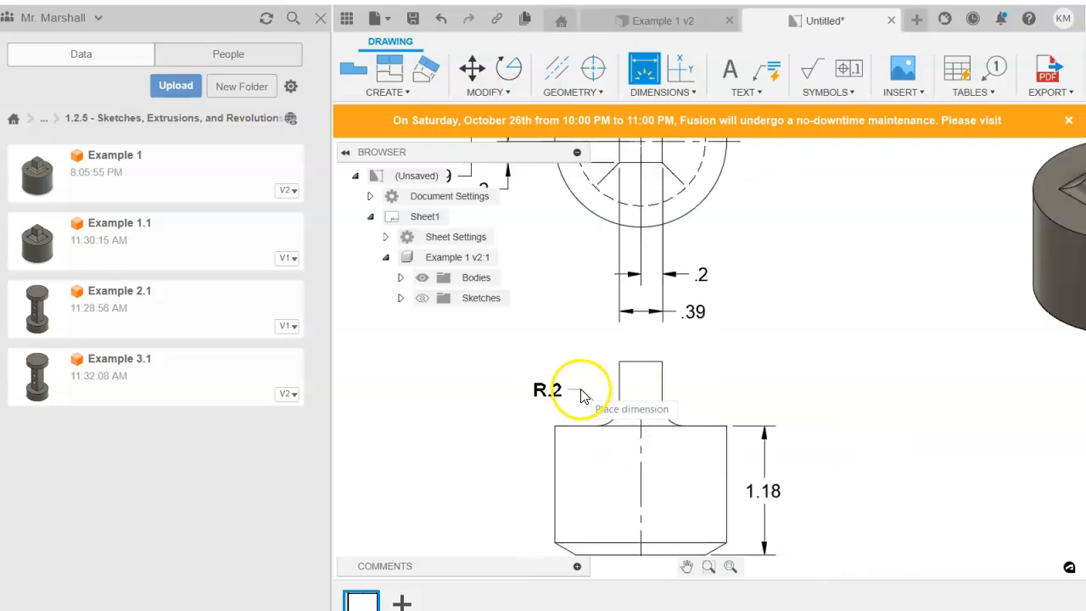
scroll(561, 386, down, 2)
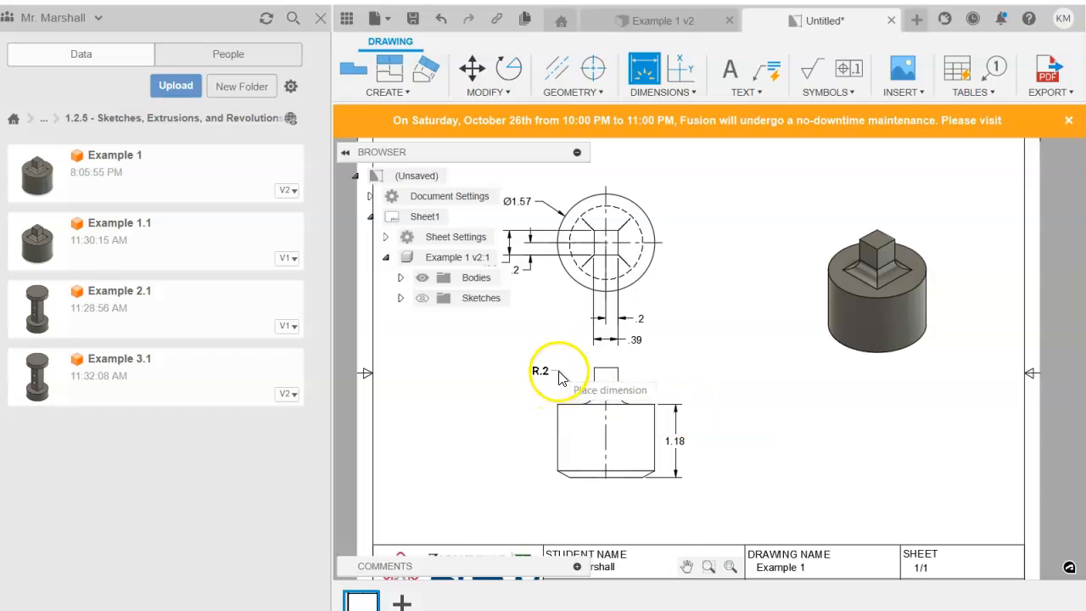
click(558, 381)
Add an angular dimension between the front view's lower-left chamfer edge and bottom edge, placing it to the left of the view.
middle_drag(788, 415, 810, 366)
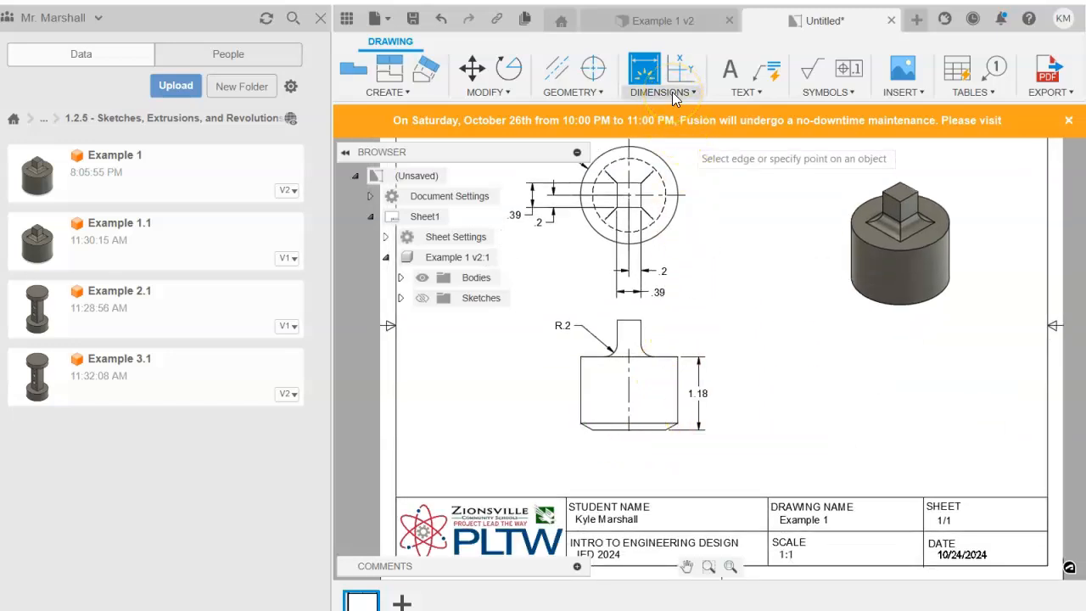
click(695, 93)
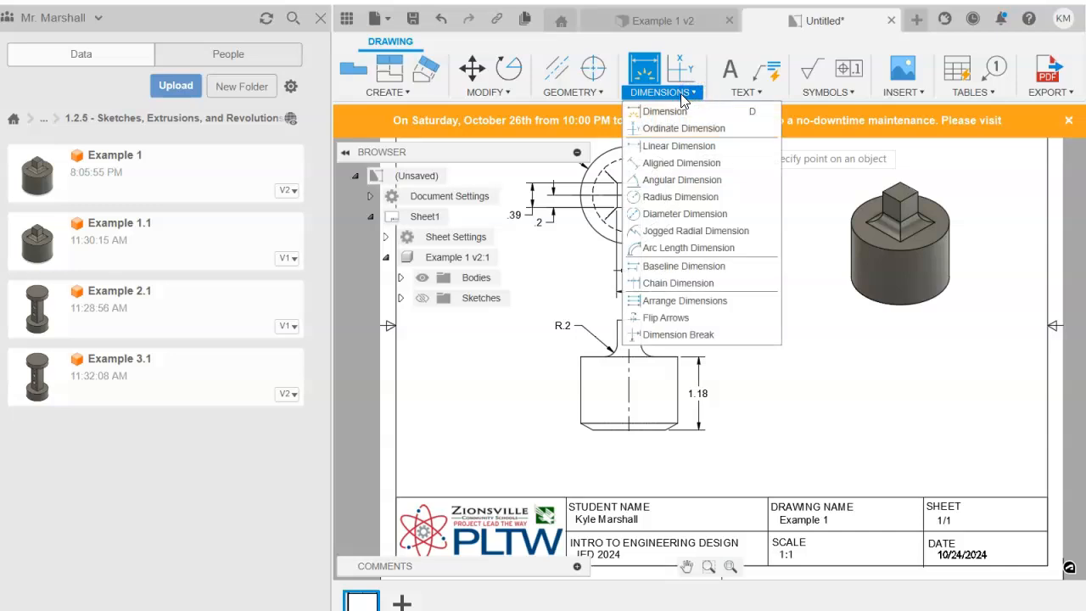
click(652, 180)
scroll(589, 436, up, 4)
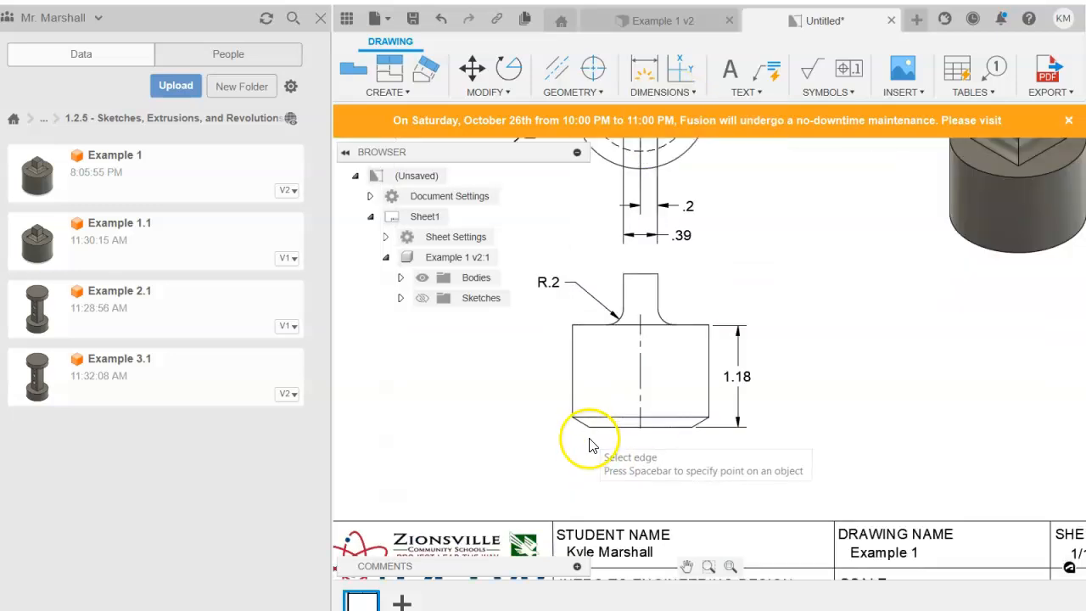
scroll(577, 423, up, 2)
click(560, 405)
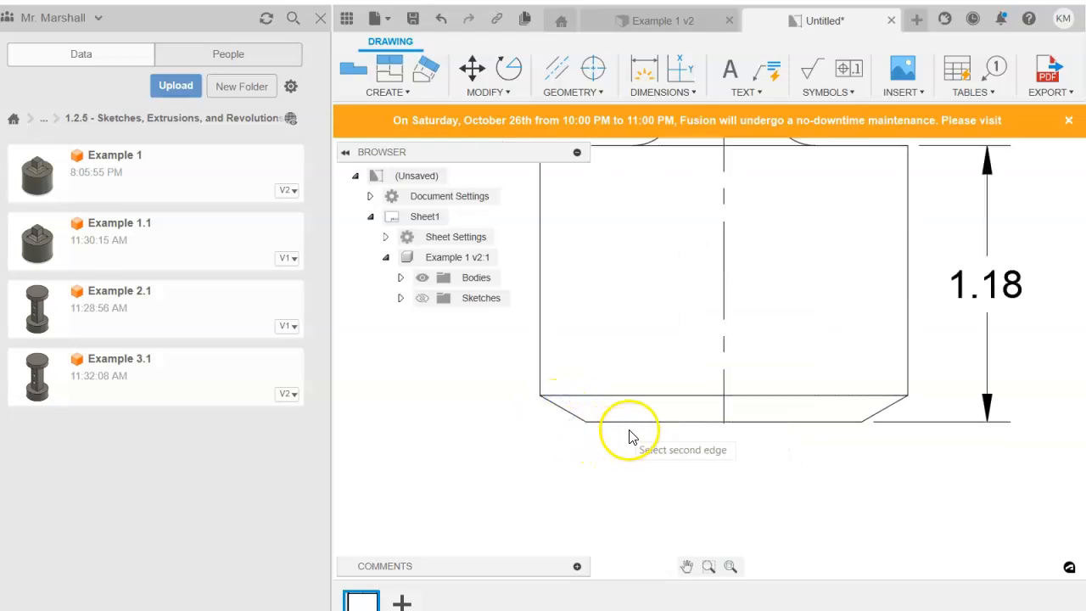
click(625, 421)
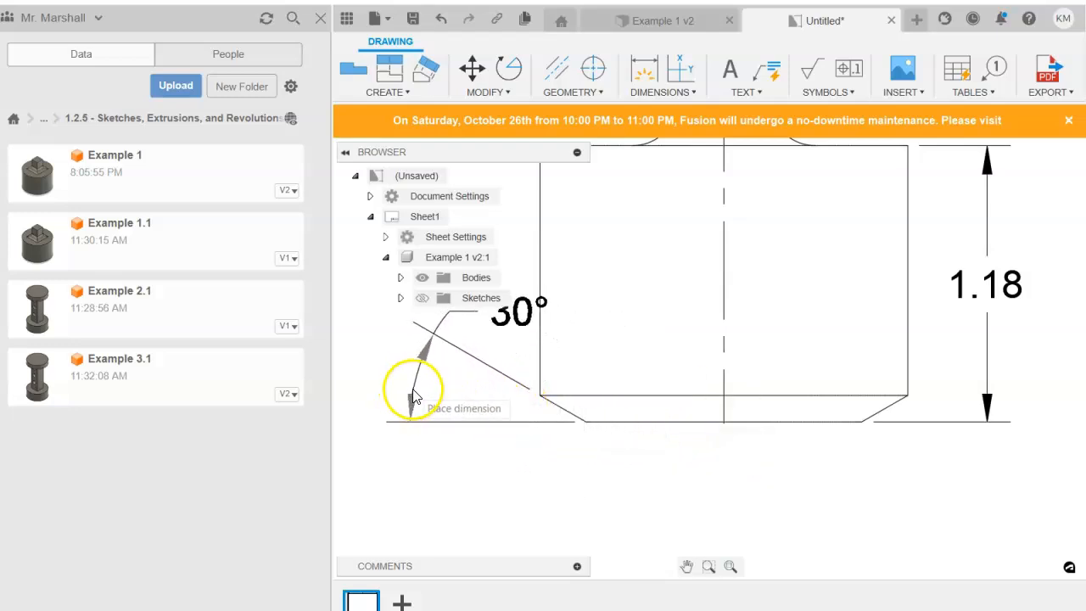
click(380, 356)
Dimension the horizontal width of the lower-left chamfer in the front view, placing it below the view.
scroll(572, 456, down, 5)
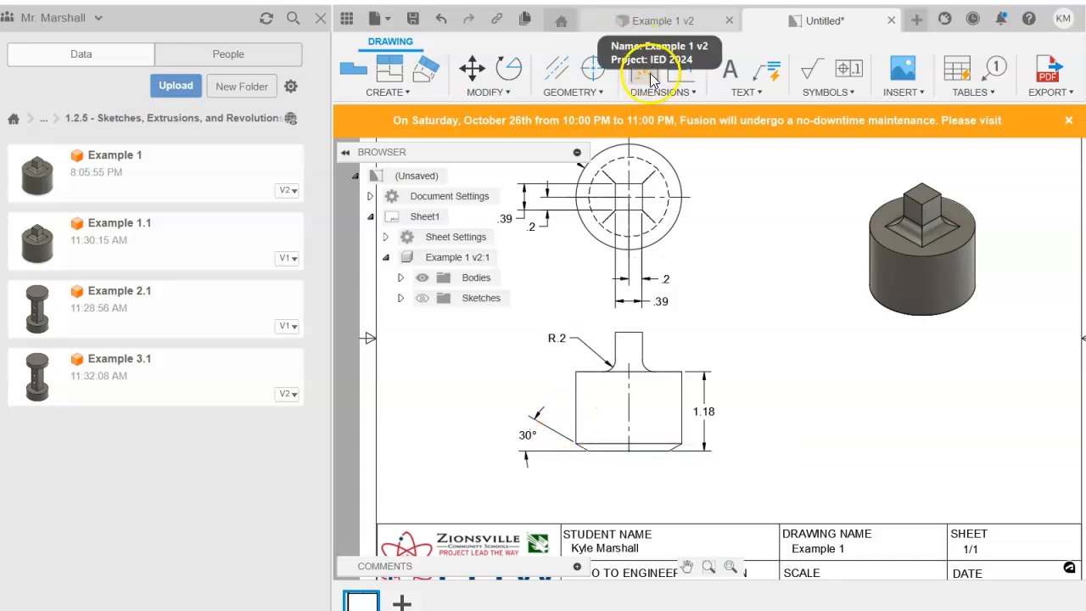
scroll(578, 458, up, 1)
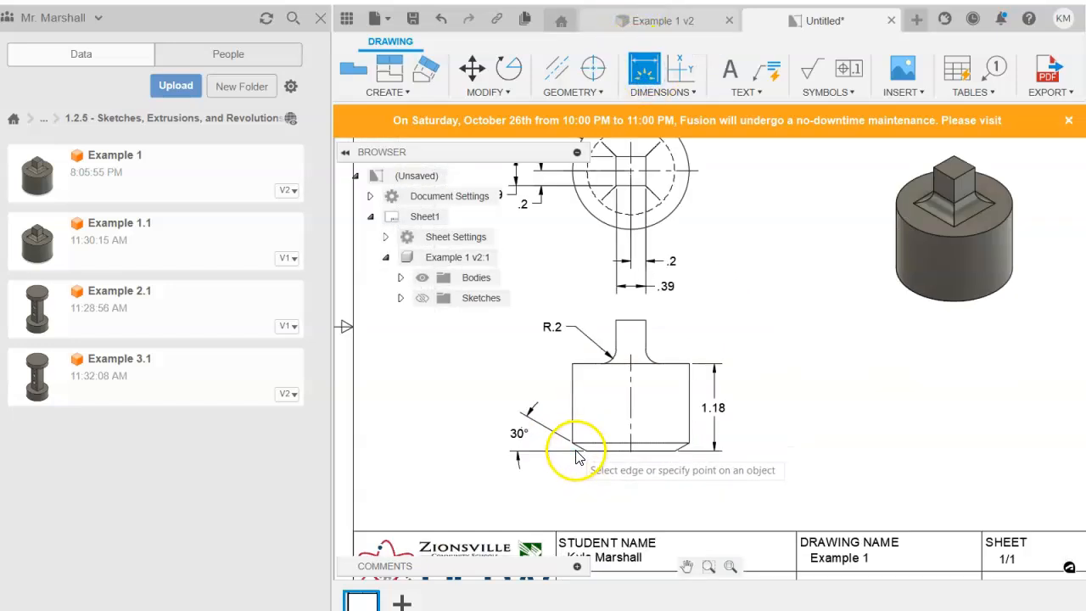
scroll(577, 459, up, 2)
click(591, 452)
click(592, 453)
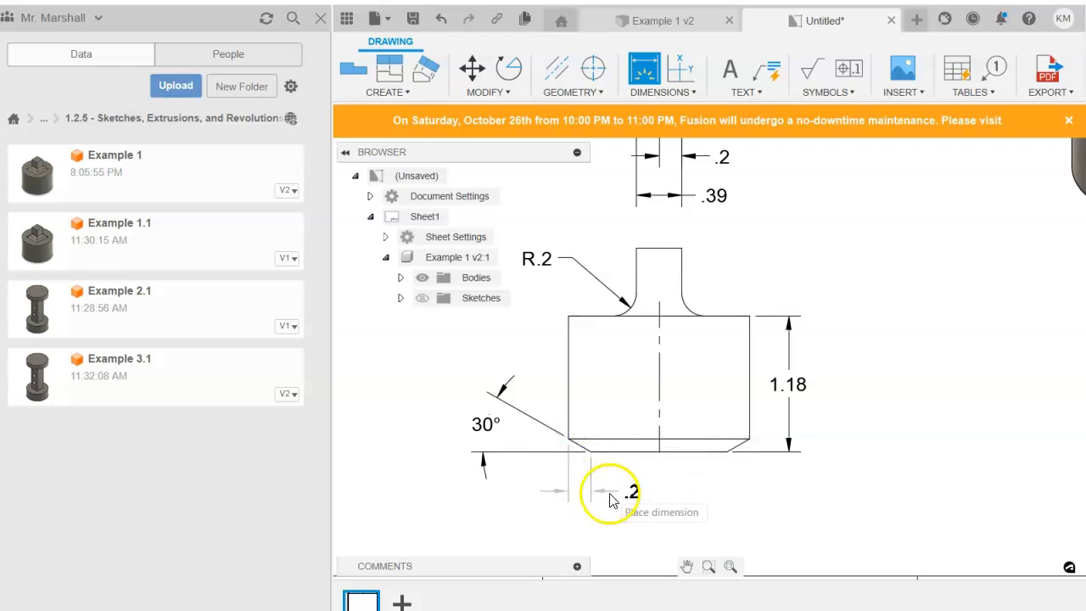
click(613, 492)
Dimension the vertical height of the square post in the front view, from its top to the cylinder's top face, on the right.
scroll(832, 538, down, 3)
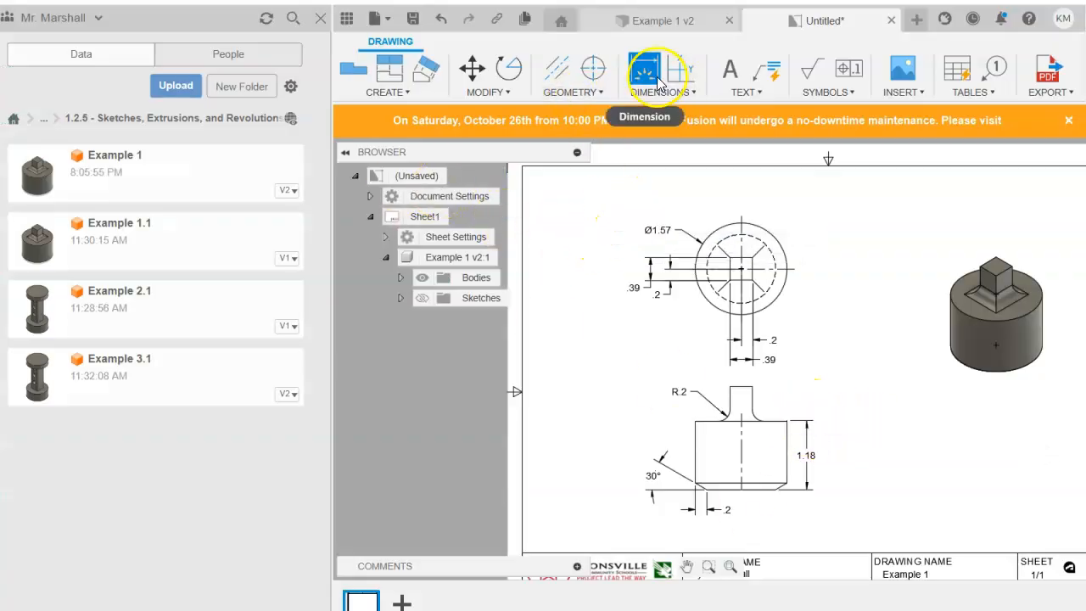
click(751, 389)
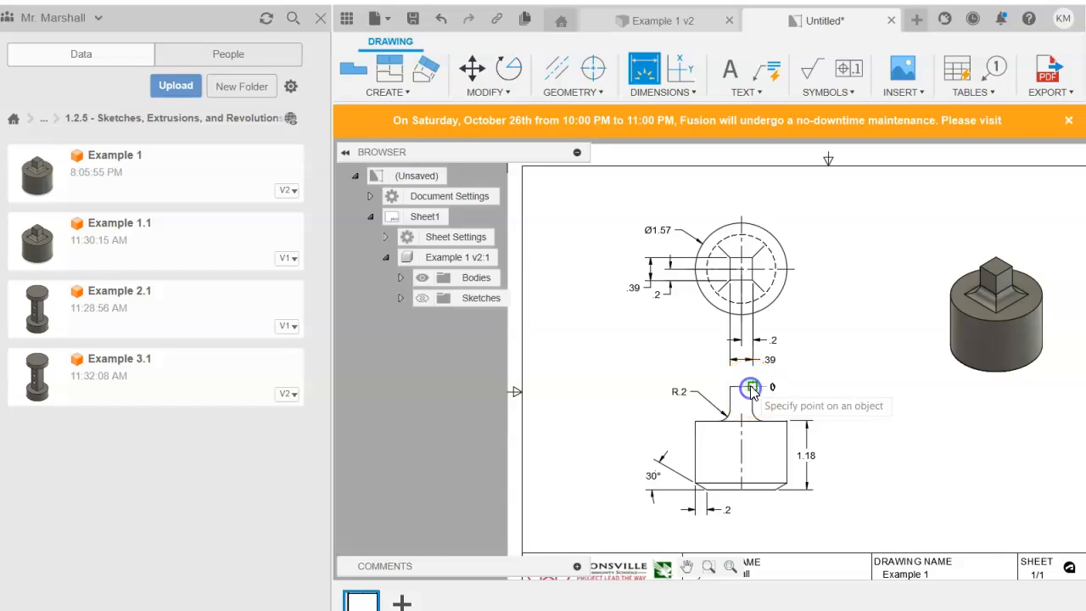
scroll(758, 430, up, 1)
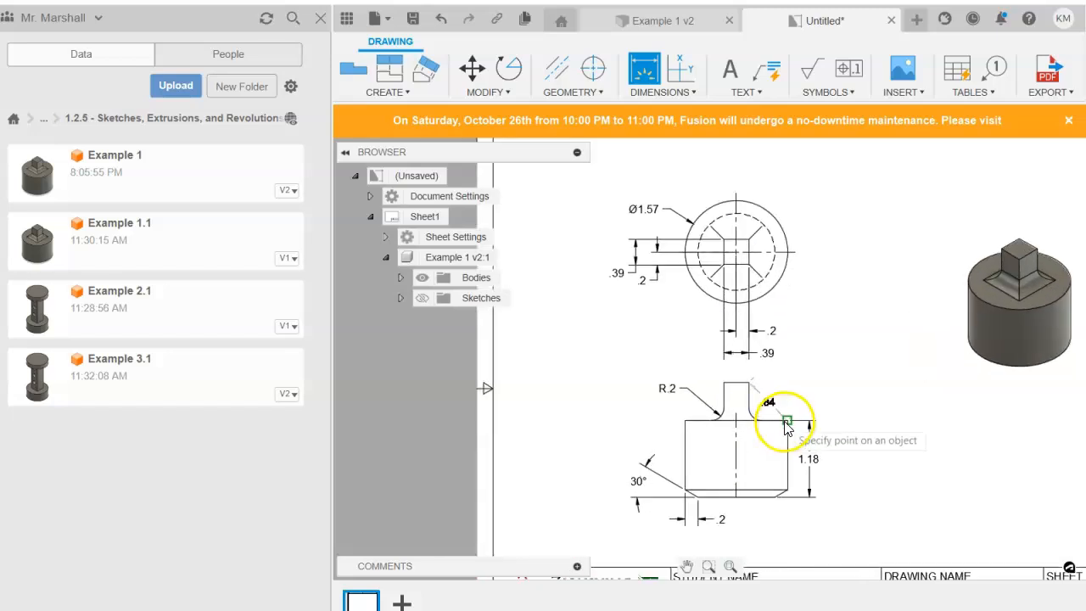
click(789, 420)
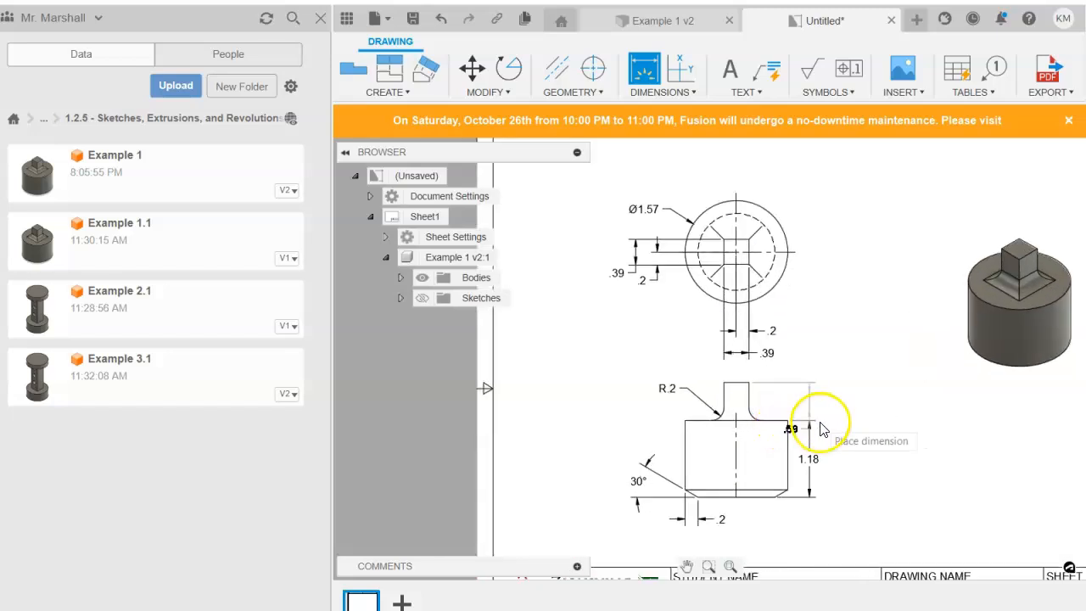
click(819, 418)
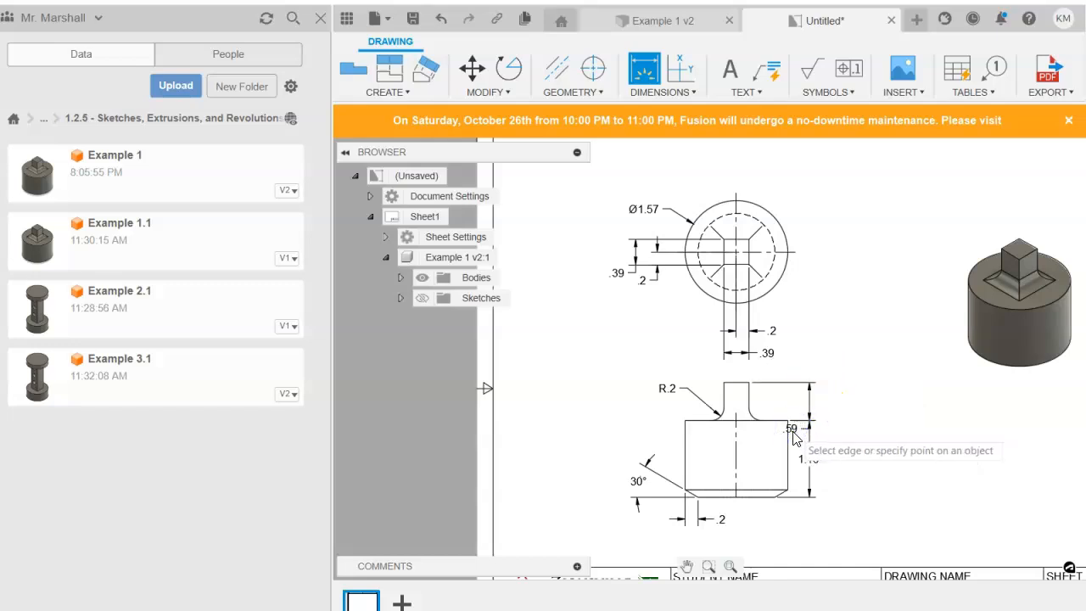
Move the post height dimension's text above its arrows and align its dimension line exactly with the body height dimension.
key(Escape)
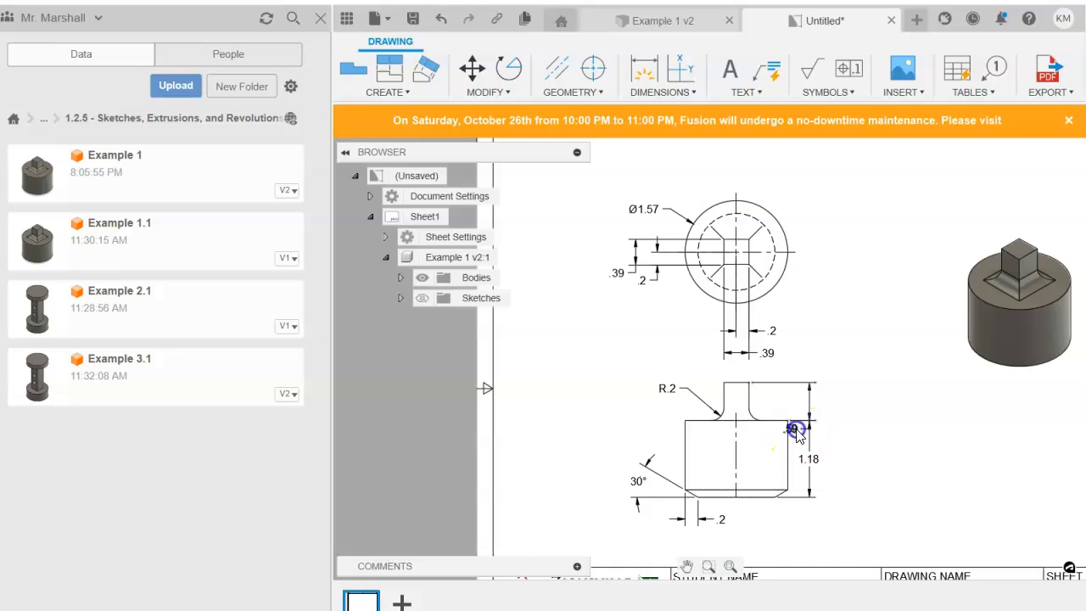
click(790, 428)
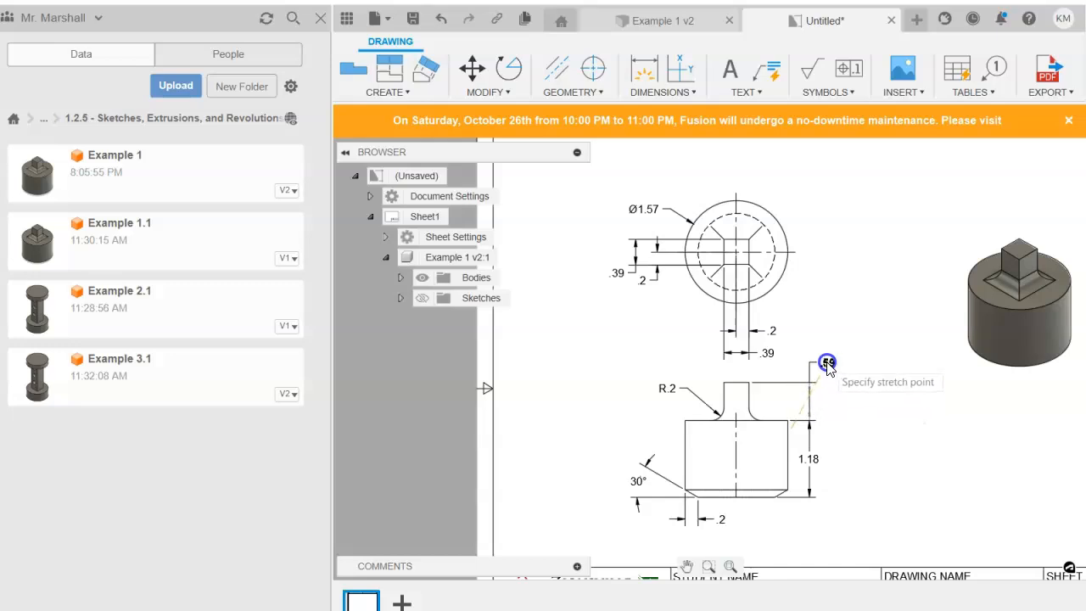
scroll(820, 429, up, 6)
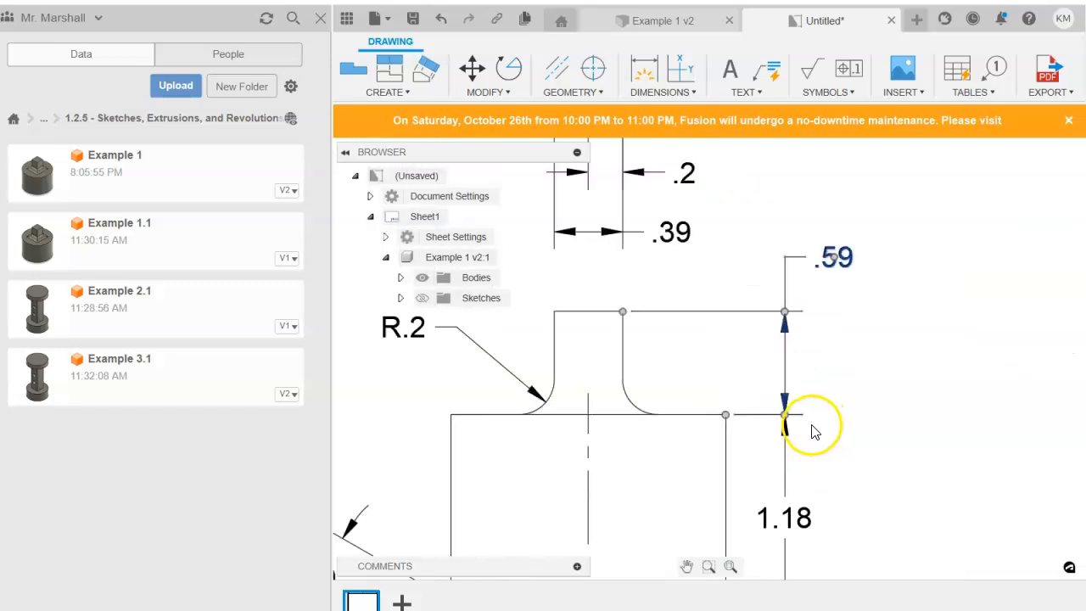
scroll(749, 410, up, 2)
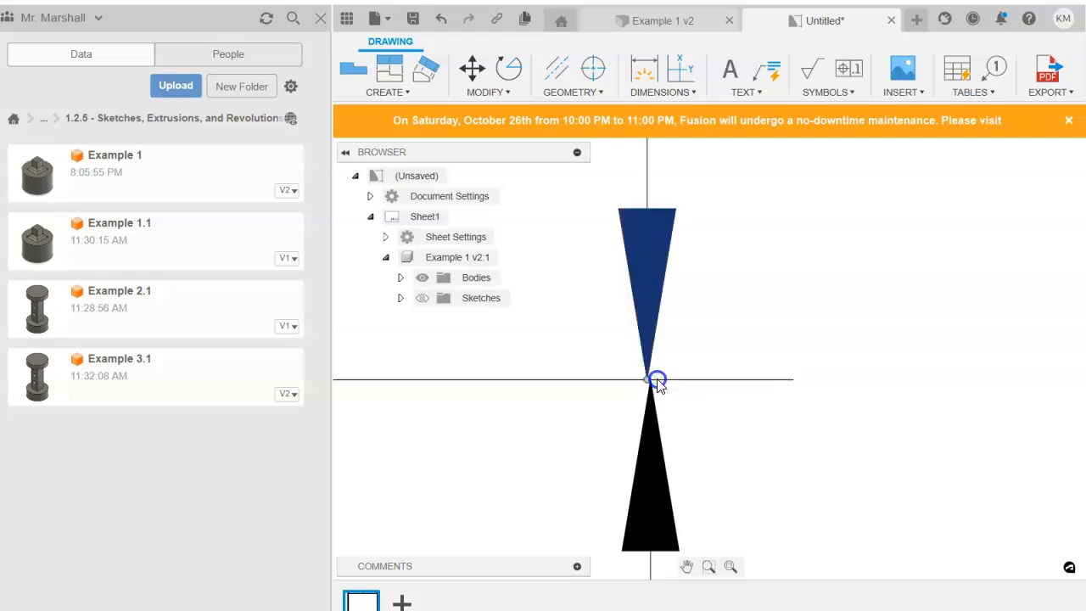
mouse_move(649, 385)
mouse_down()
mouse_move(701, 388)
mouse_move(650, 380)
mouse_up()
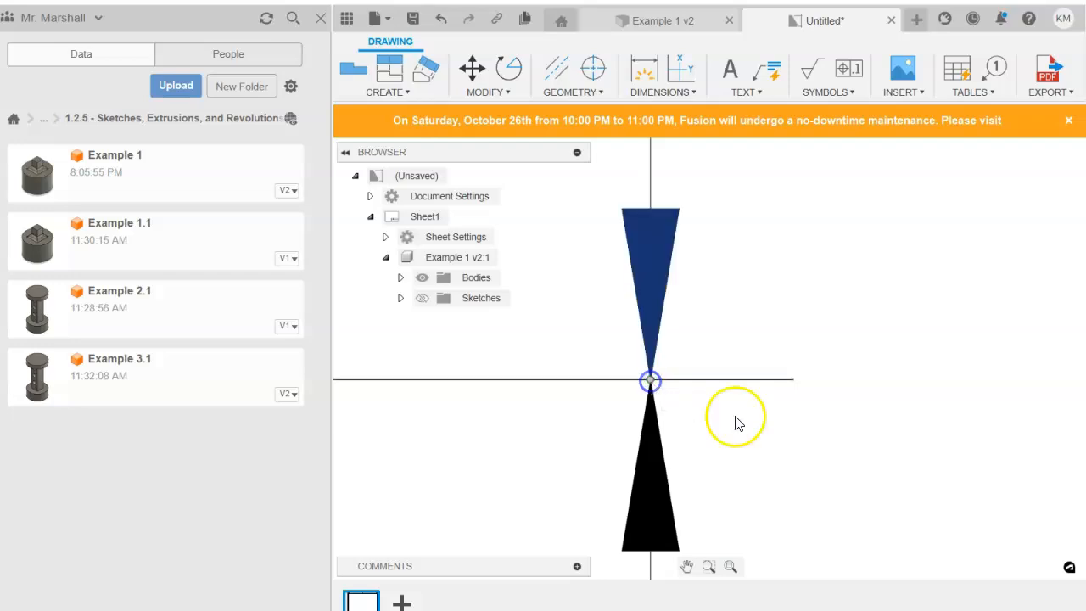
Space the views out on the sheet by moving the front view slightly down and the top and isometric views slightly up.
scroll(788, 436, down, 3)
scroll(787, 436, down, 6)
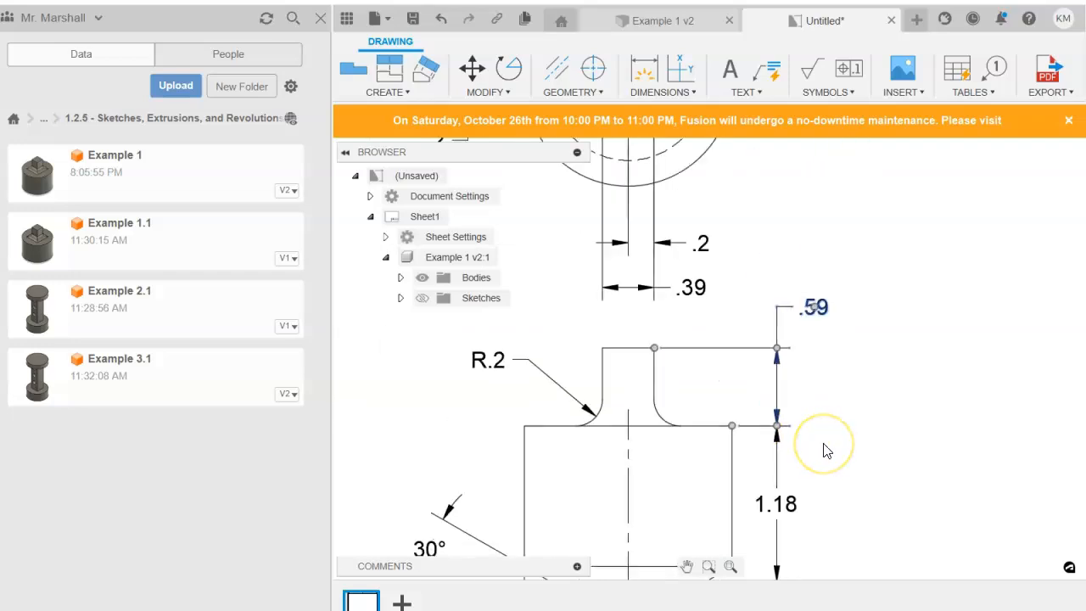
scroll(827, 450, down, 2)
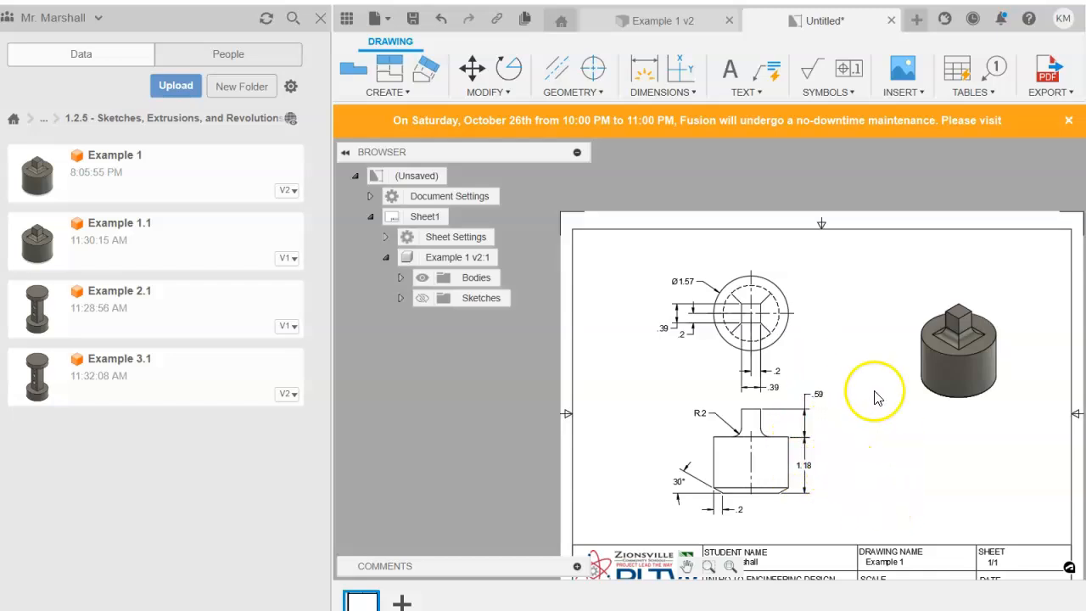
scroll(854, 400, down, 1)
middle_drag(854, 399, 819, 334)
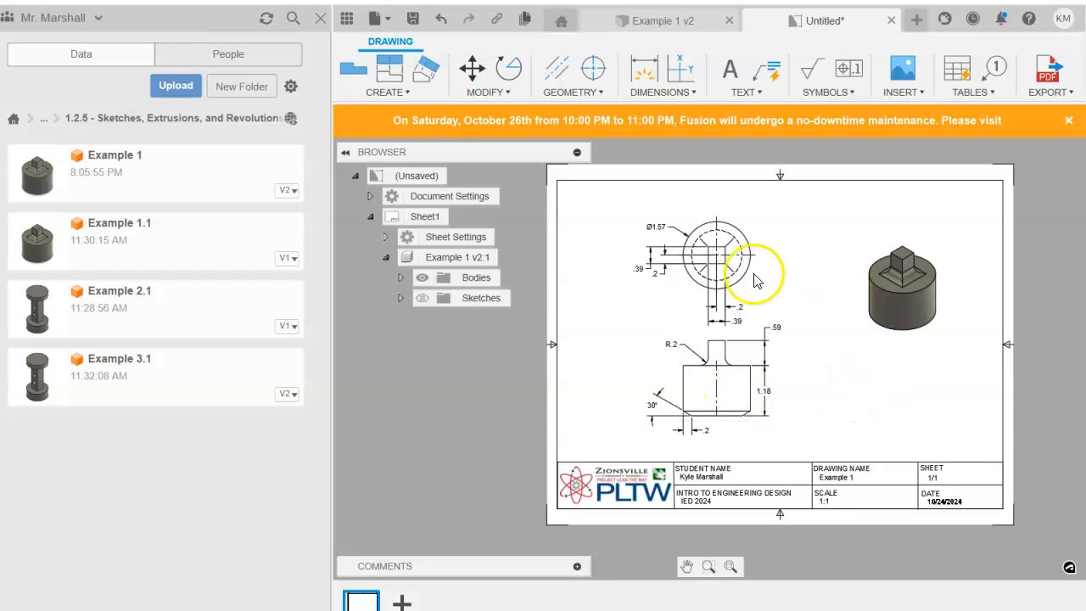
drag(740, 395, 740, 406)
drag(734, 247, 734, 234)
mouse_move(917, 304)
mouse_down()
mouse_move(885, 311)
mouse_move(903, 302)
mouse_up()
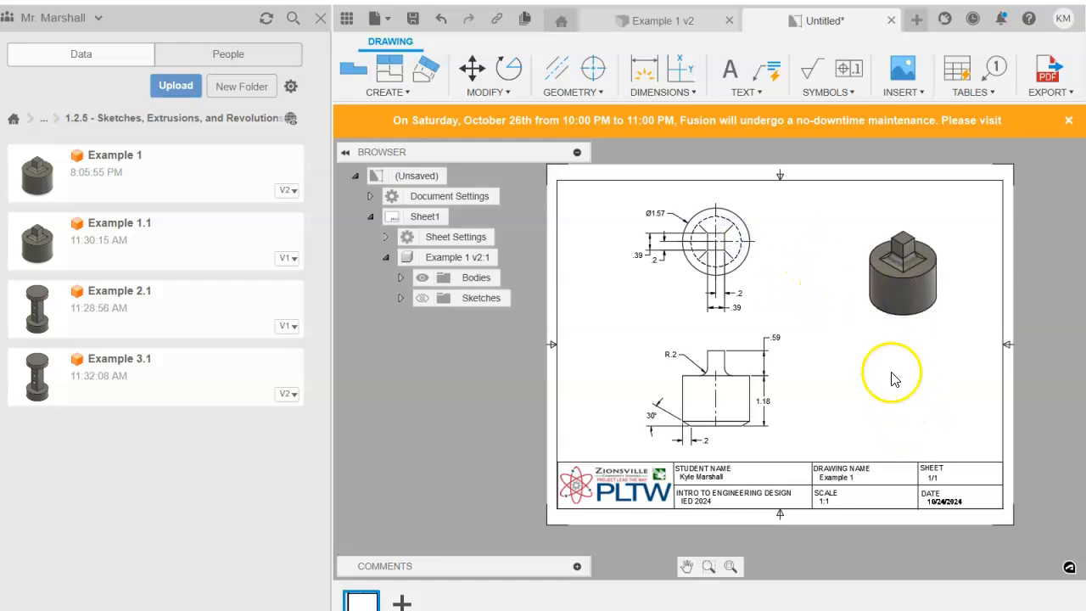